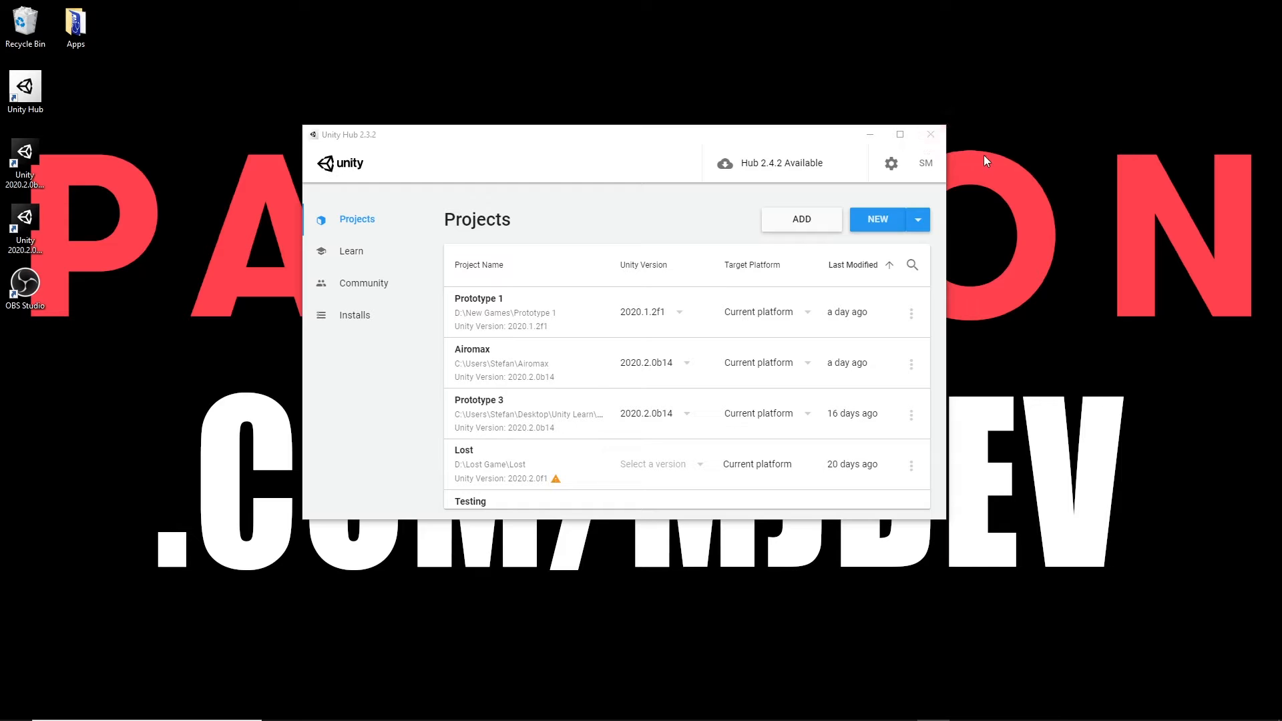
Step: Add a Unity 2020.1.17f1 install with the Visual Studio, Android, iOS, Universal Windows Platform, WebGL and Windows IL2CPP modules
left_click(365, 319)
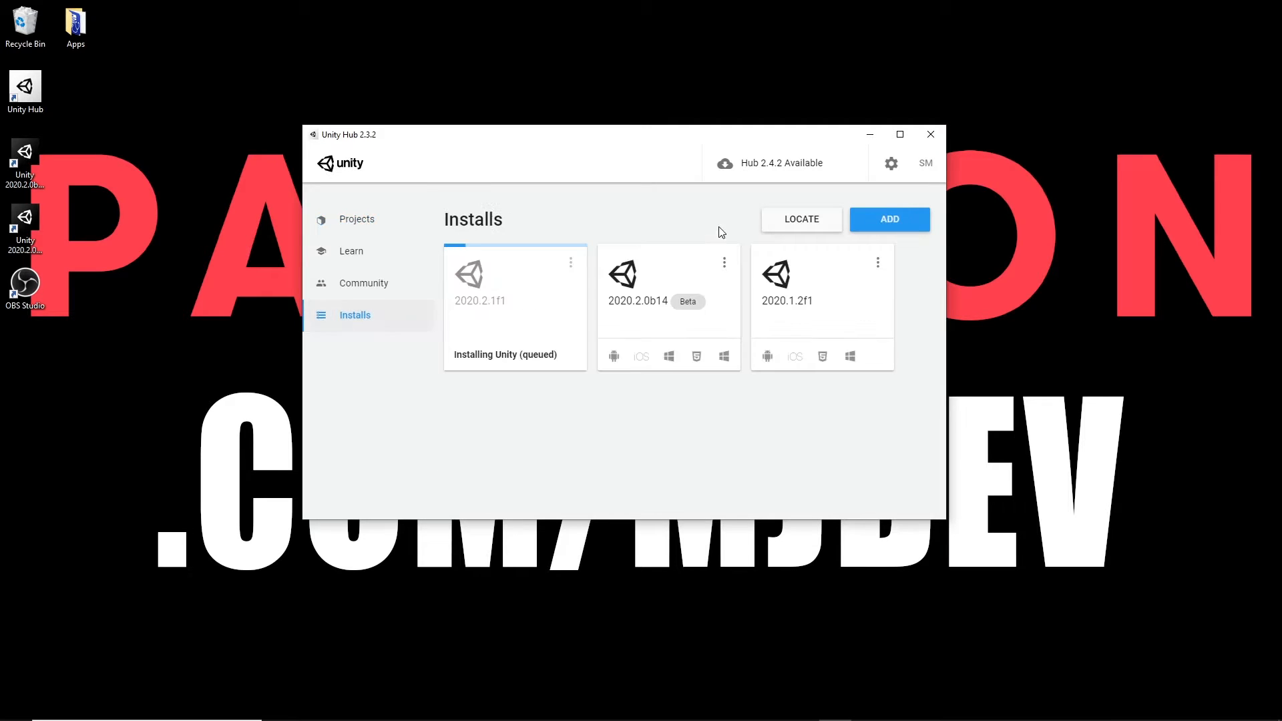
left_click(897, 229)
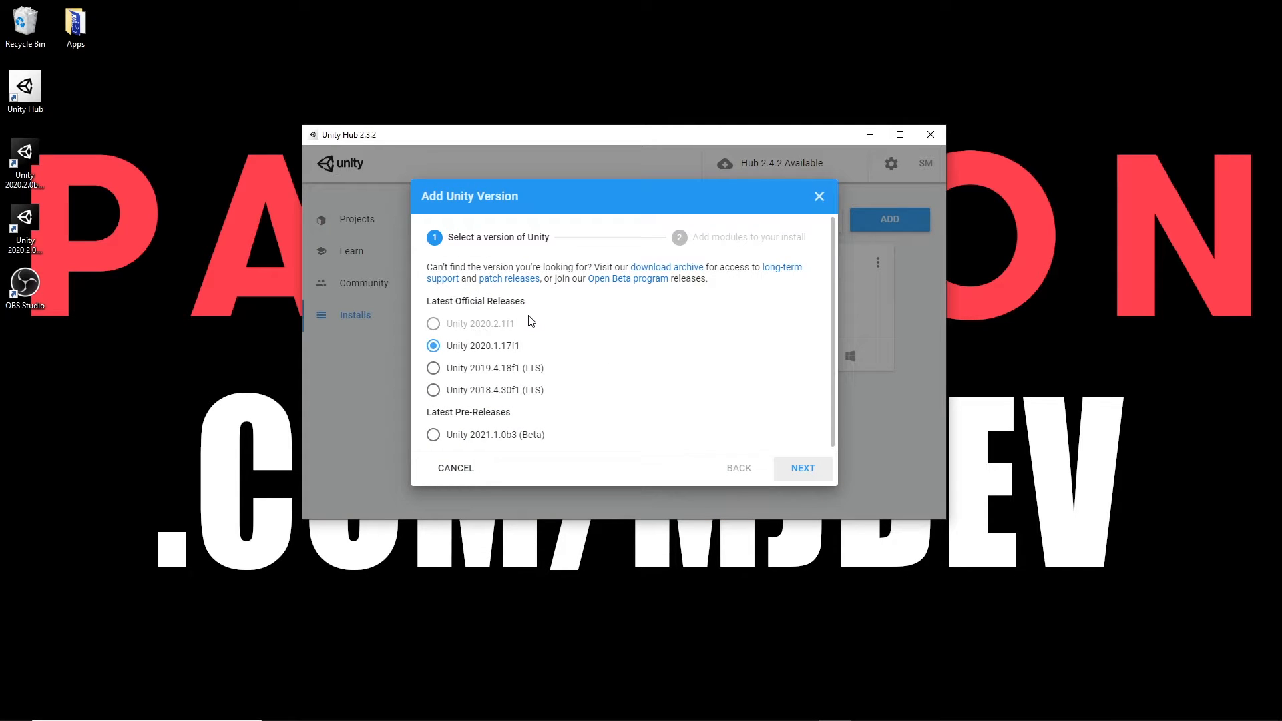
left_click(803, 468)
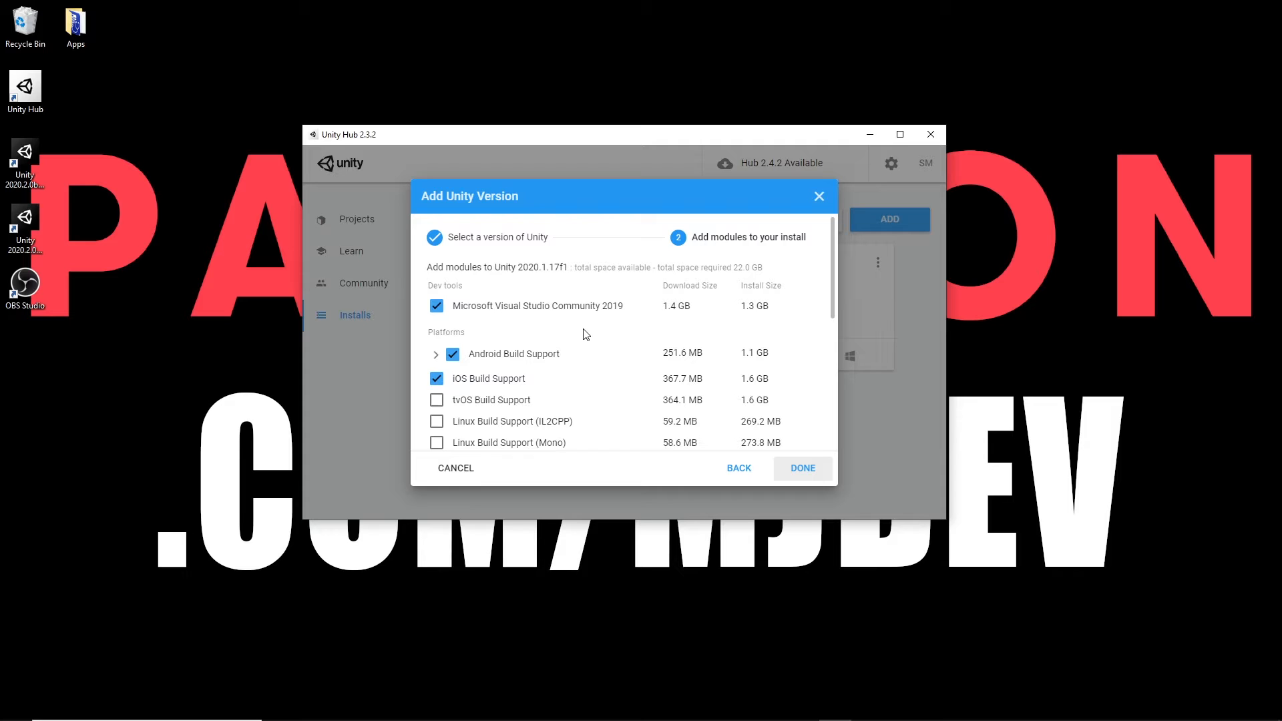
scroll(571, 301, "down", 2)
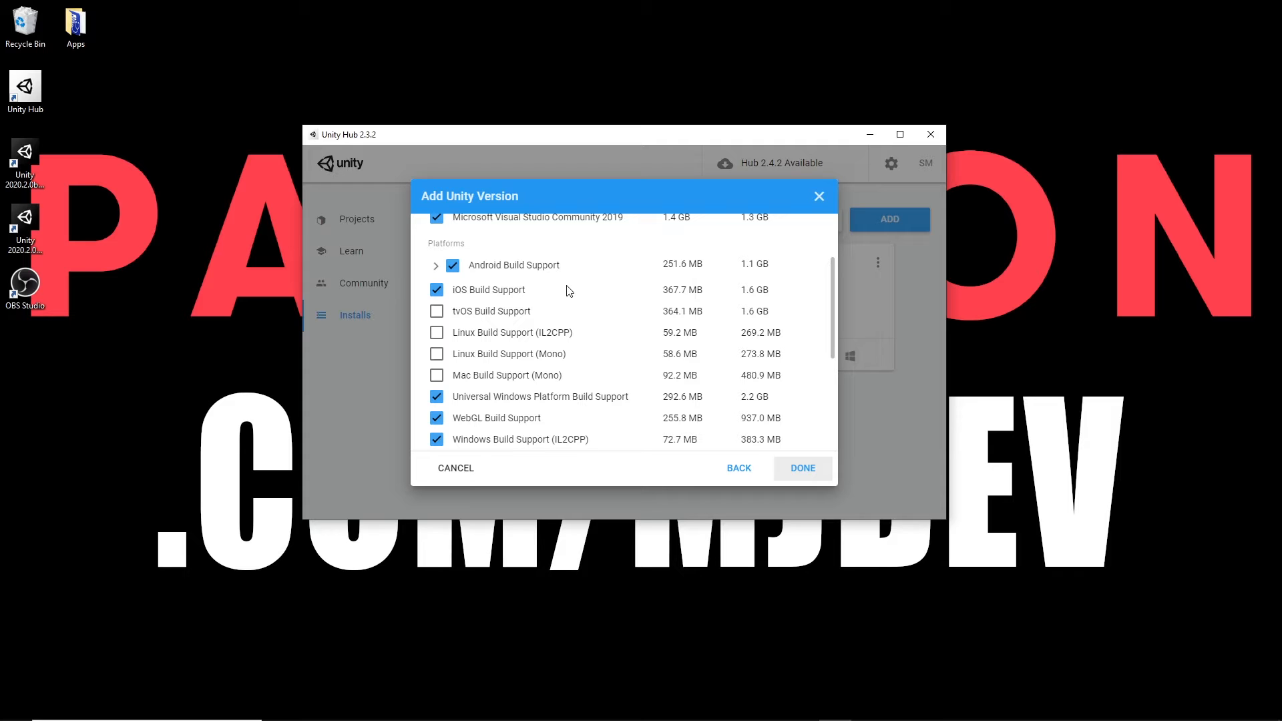
scroll(628, 294, "up", 2)
left_click(805, 468)
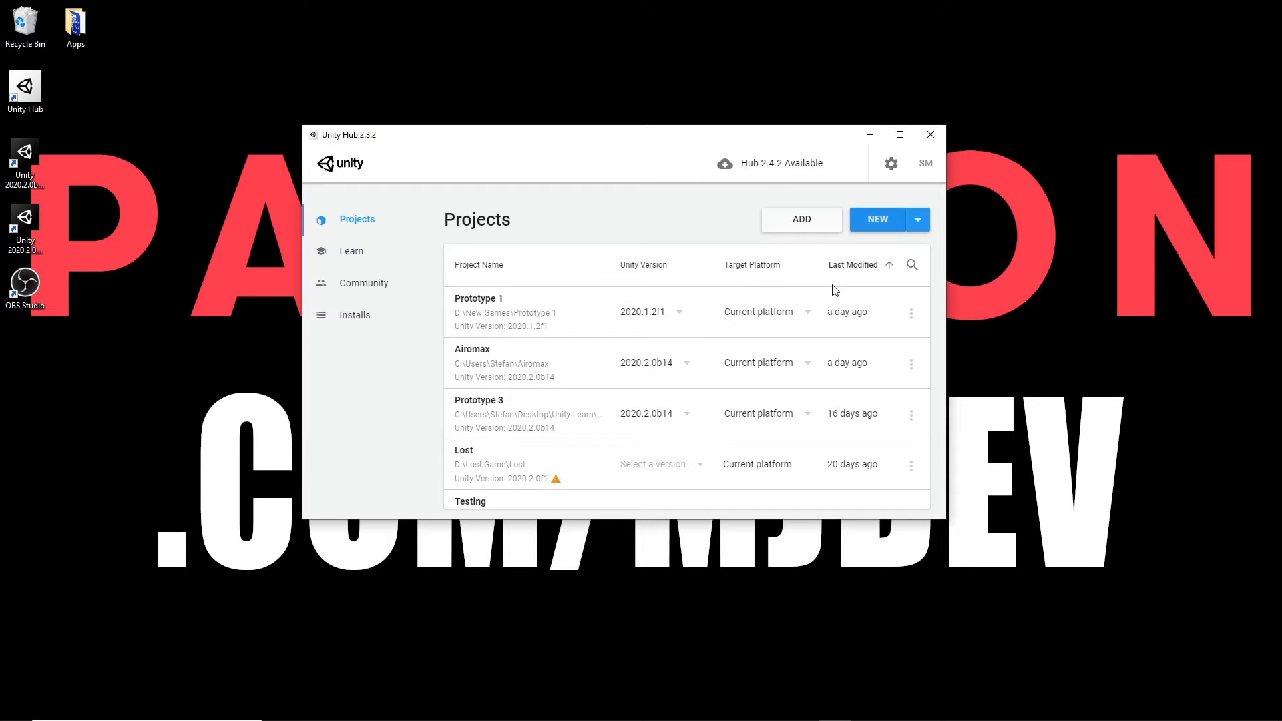
Step: Create a new 3D project named MyfirstGame in D:\New Games
left_click(877, 224)
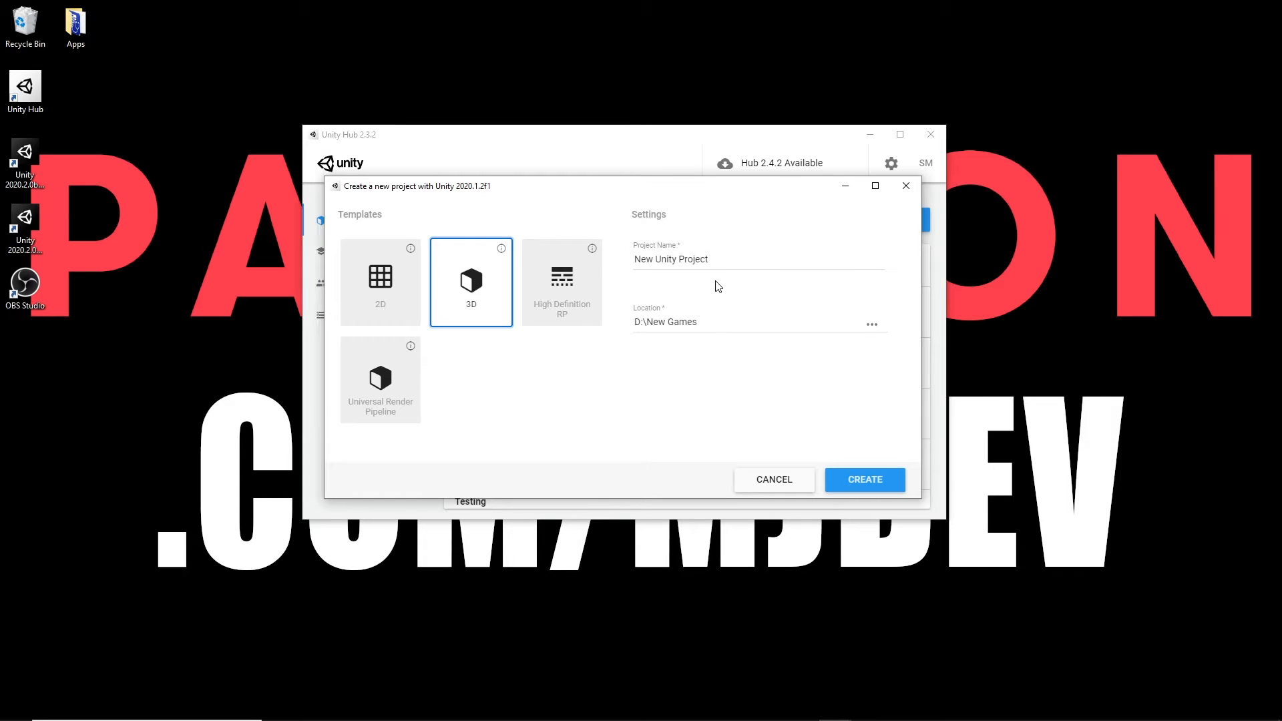
left_click(720, 260)
key("ctrl+a")
key("BackSpace")
type("Myfirts")
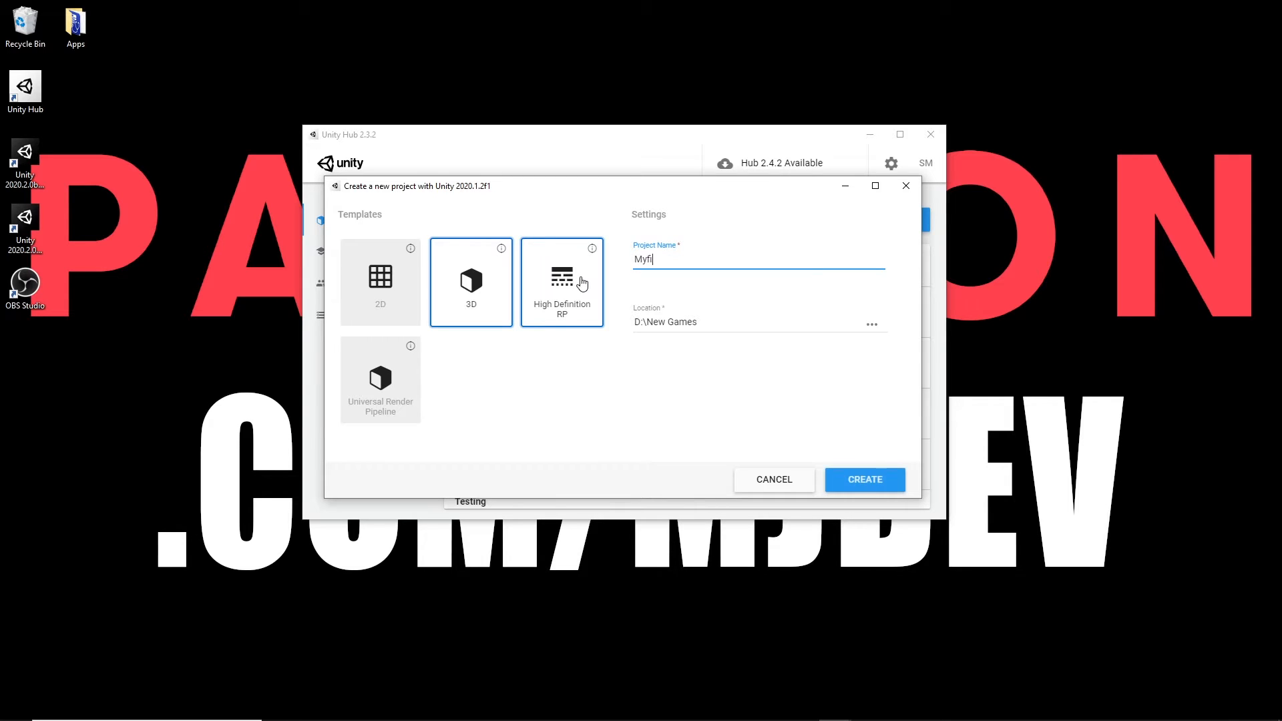
key("BackSpace")
key("BackSpace")
type("stGame")
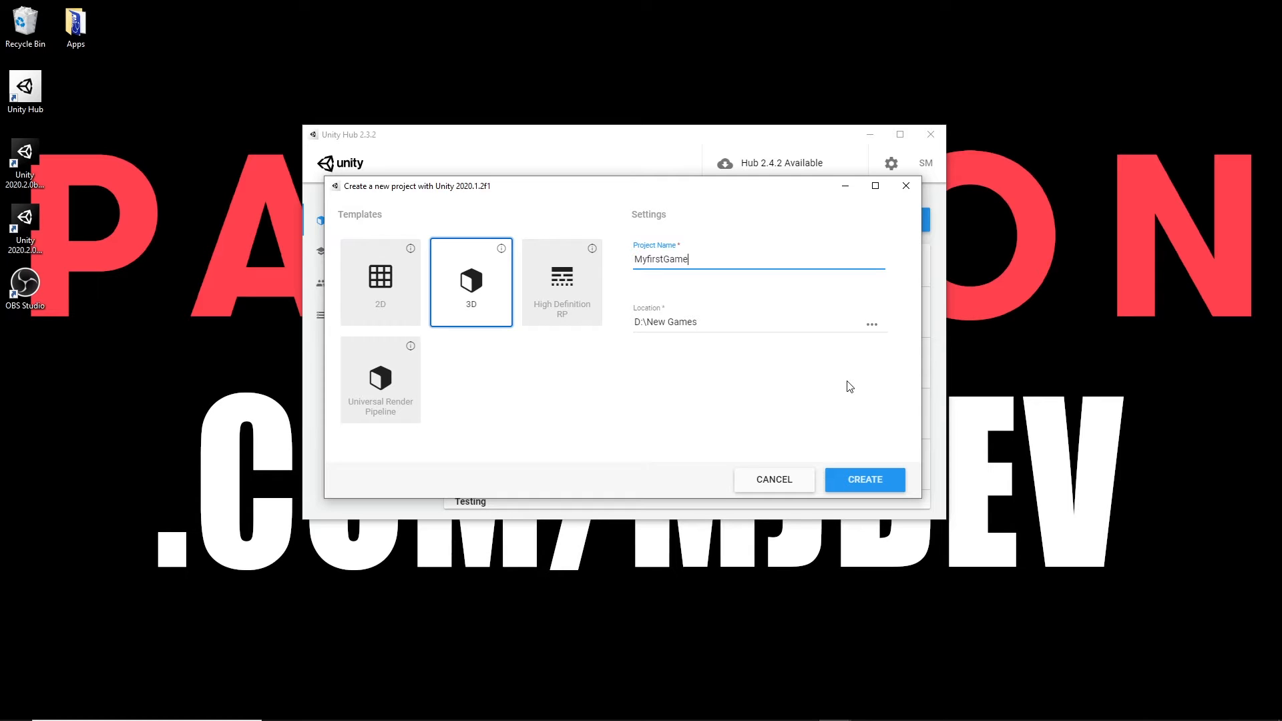
left_click(858, 478)
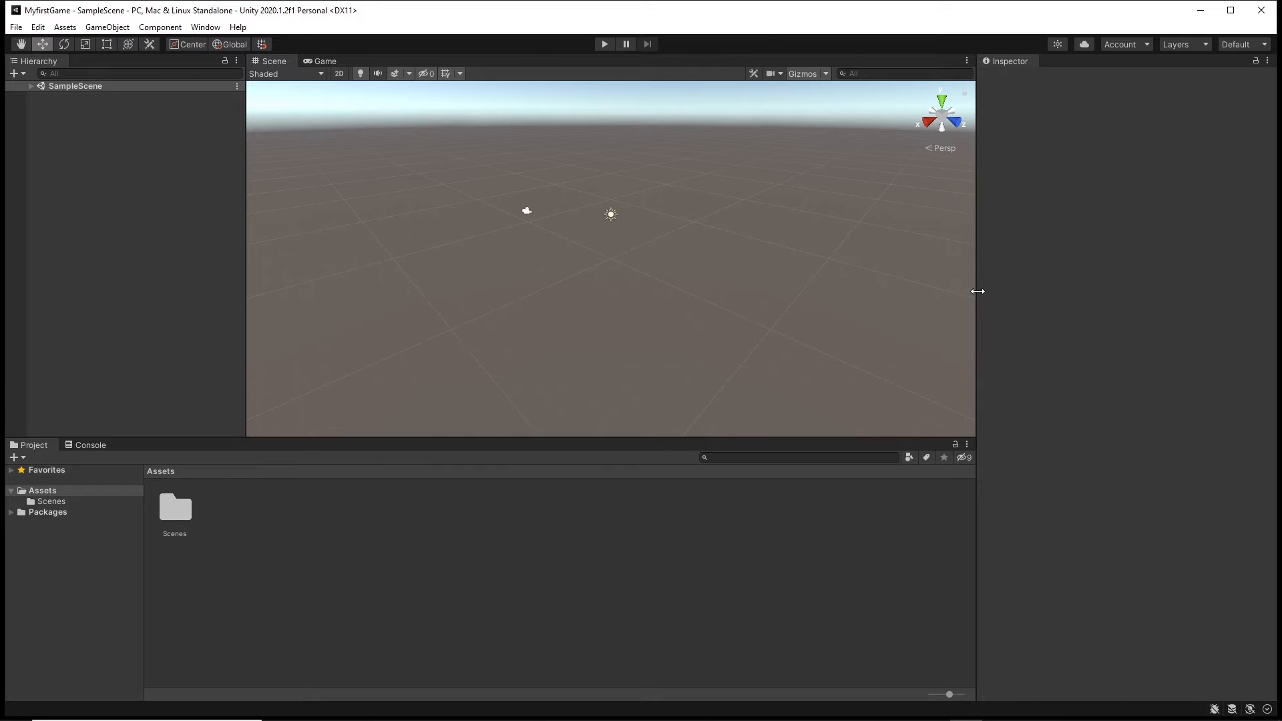
Step: Switch the editor to the Tall layout, with the Game view docked beneath the Scene view and enlarged
left_click(1256, 47)
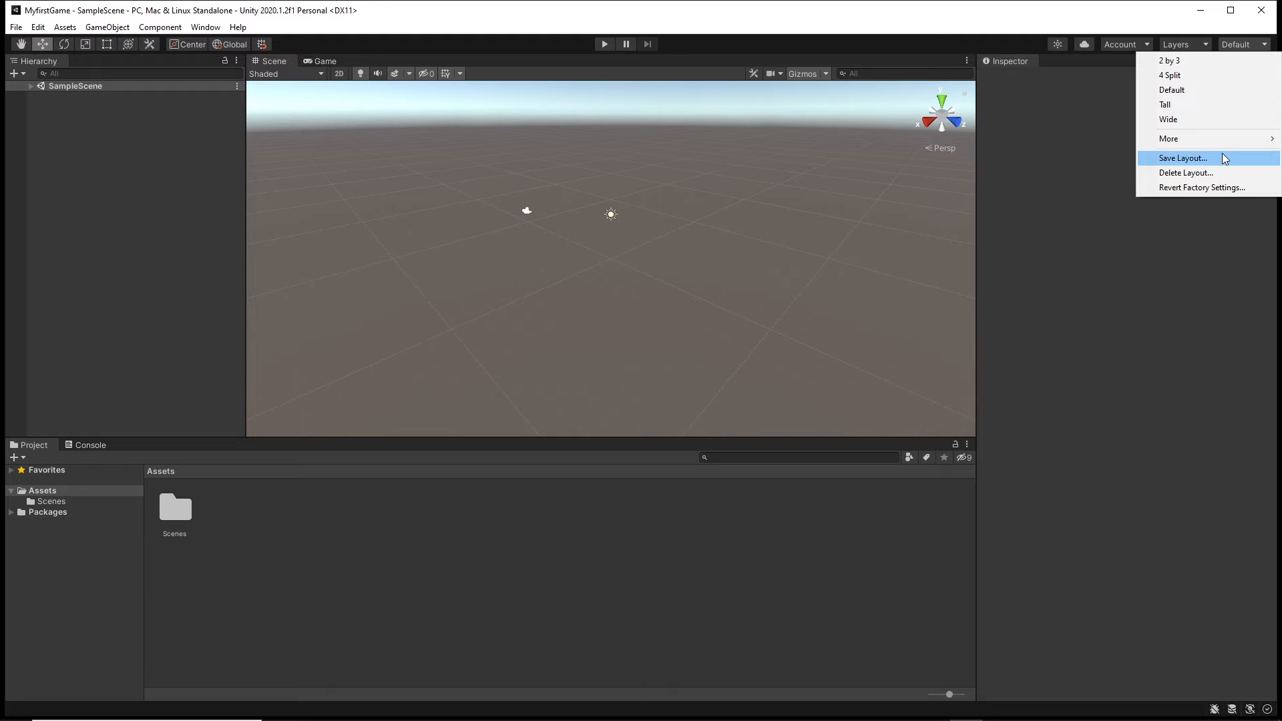
left_click(1165, 105)
left_click_drag(67, 60, 446, 546)
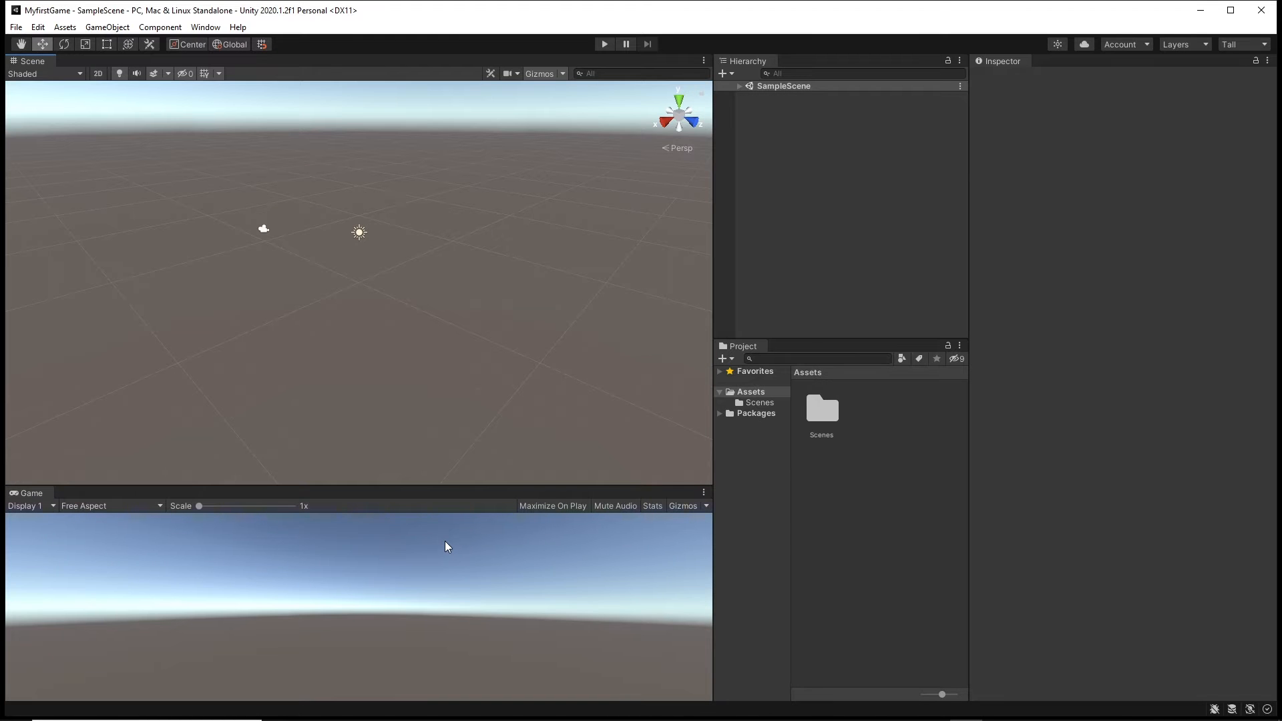
left_click_drag(446, 486, 447, 337)
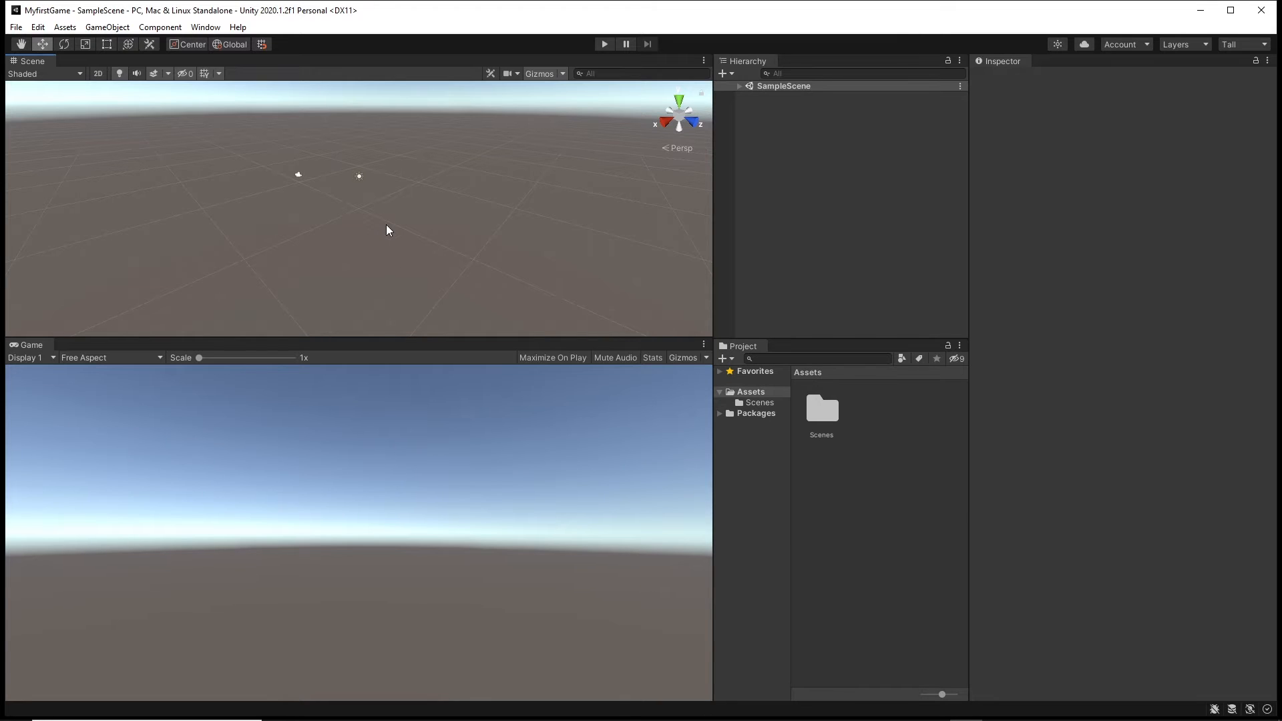
Step: Look around the scene, expand SampleScene in the Hierarchy and inspect the Main Camera
scroll(366, 270, "up", 4)
middle_click_drag(392, 160, 516, 171)
right_click_drag(543, 202, 820, 225)
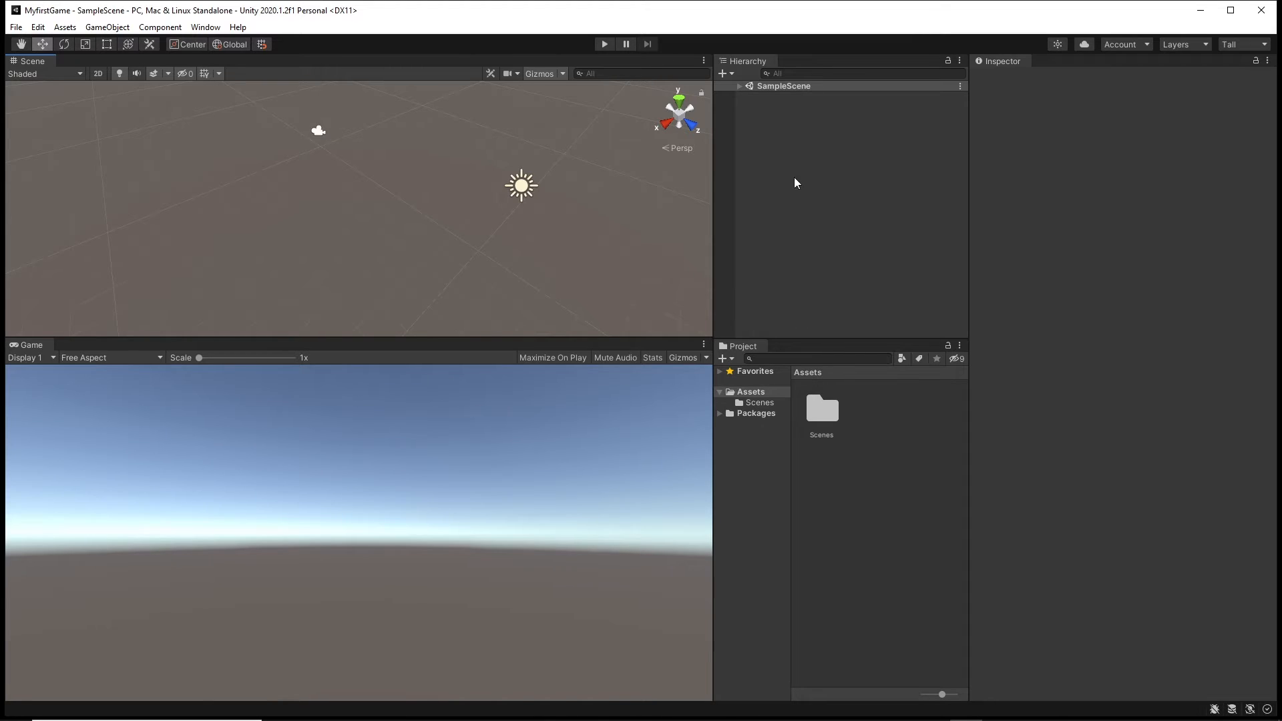
left_click(738, 87)
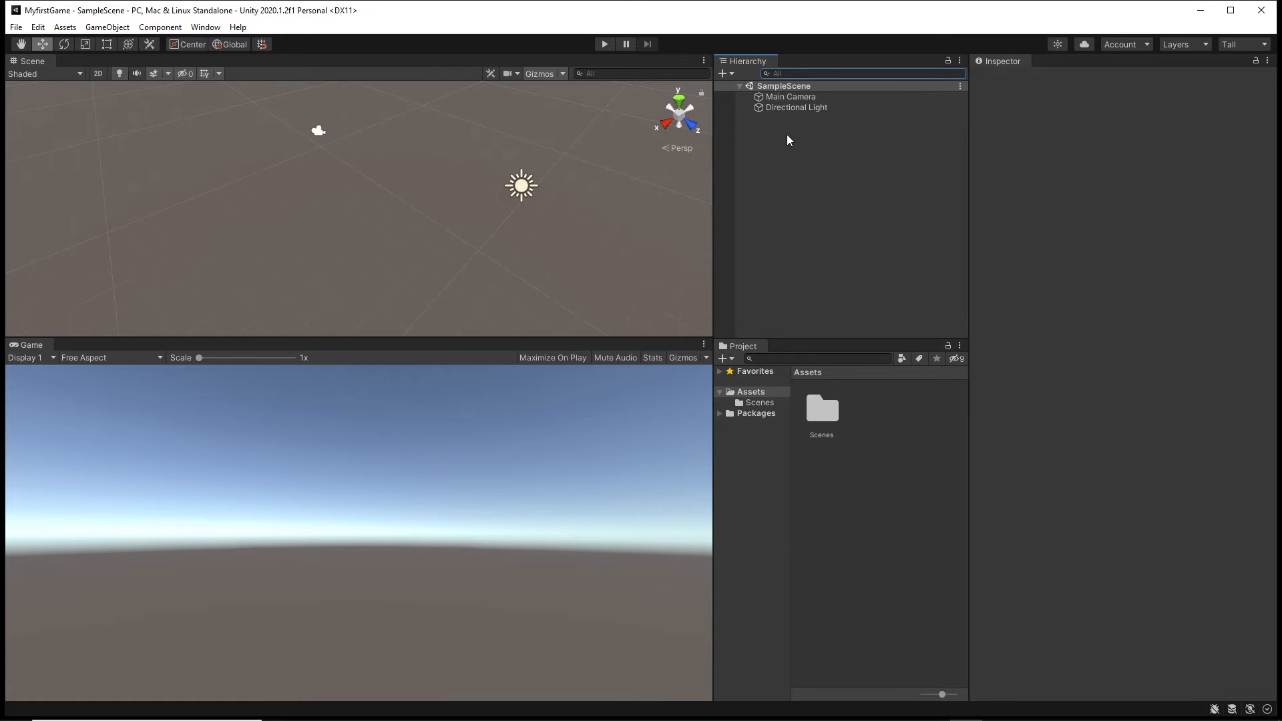
left_click(814, 99)
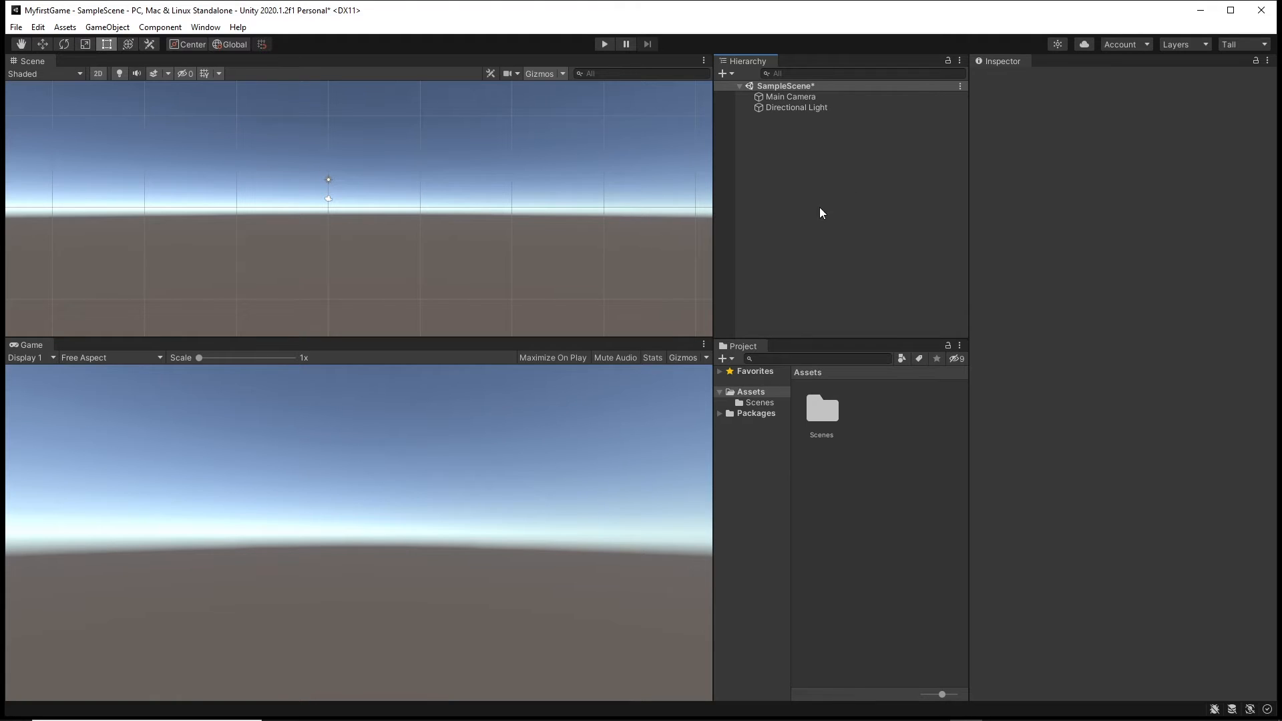
Step: Add a 3D cube to SampleScene and reset its position to the origin (0, 0, 0)
right_click(826, 152)
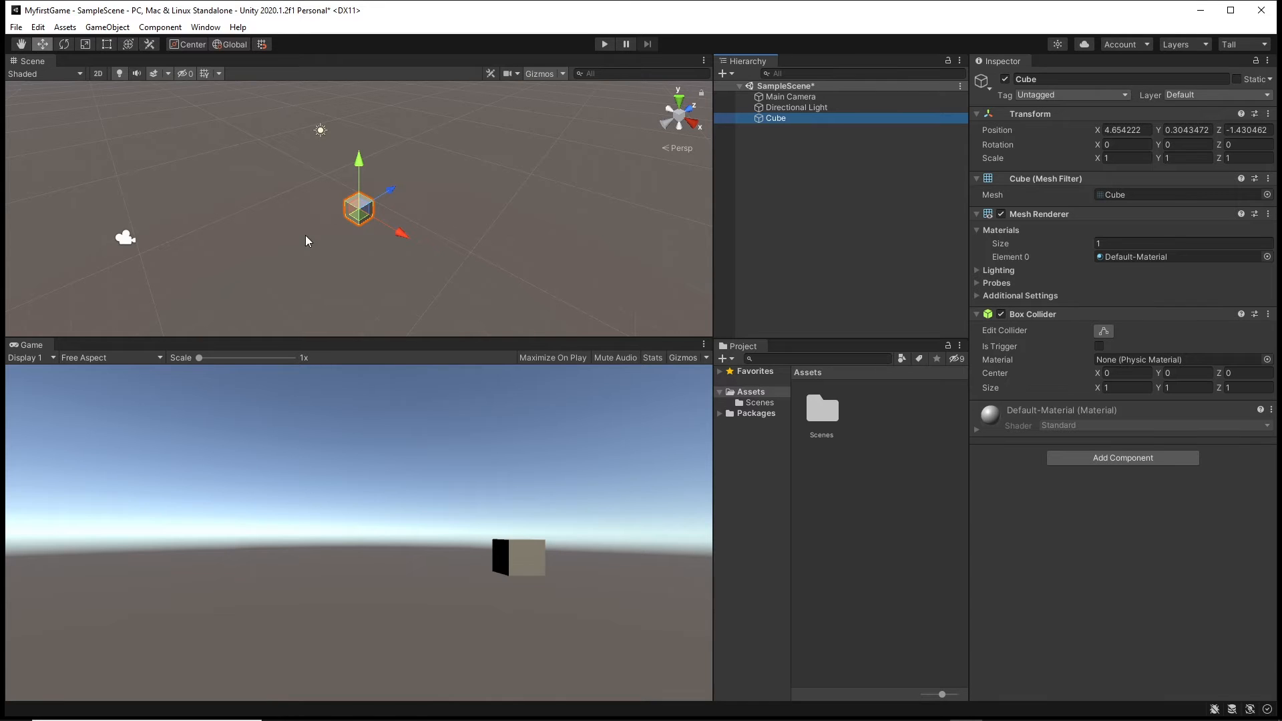
left_click(361, 212)
key("f")
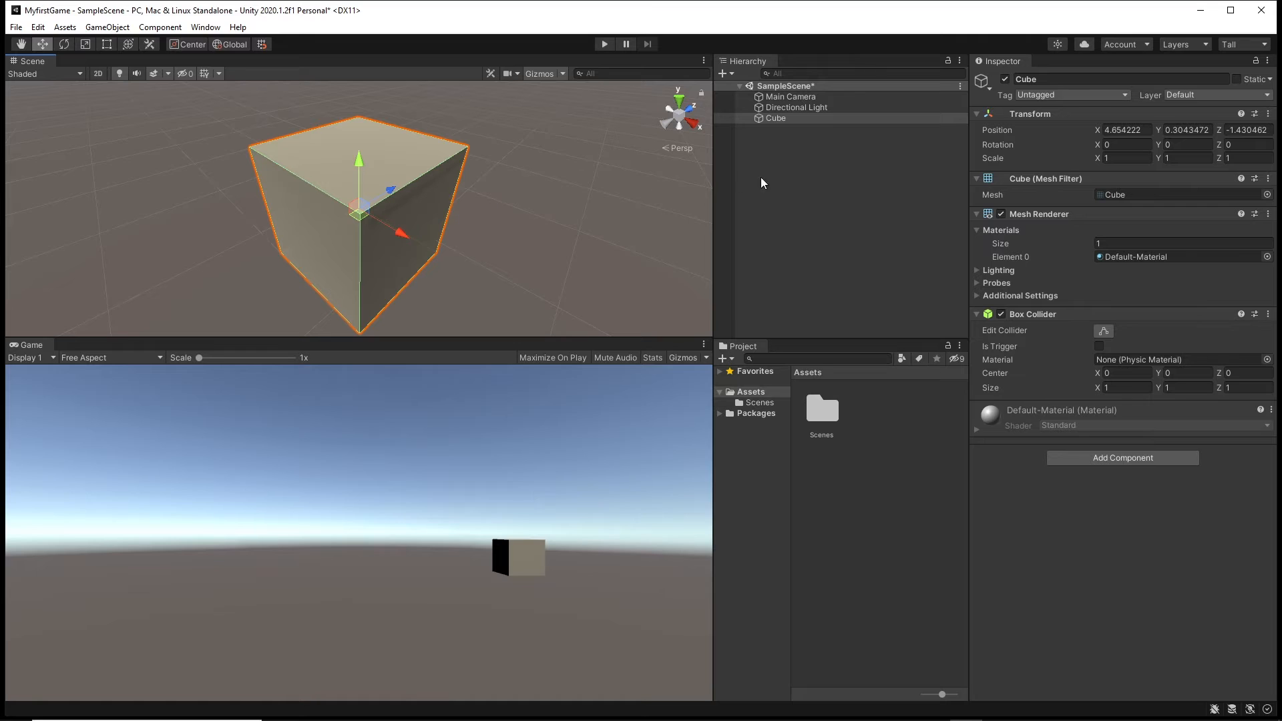
right_click(1059, 114)
left_click(1074, 121)
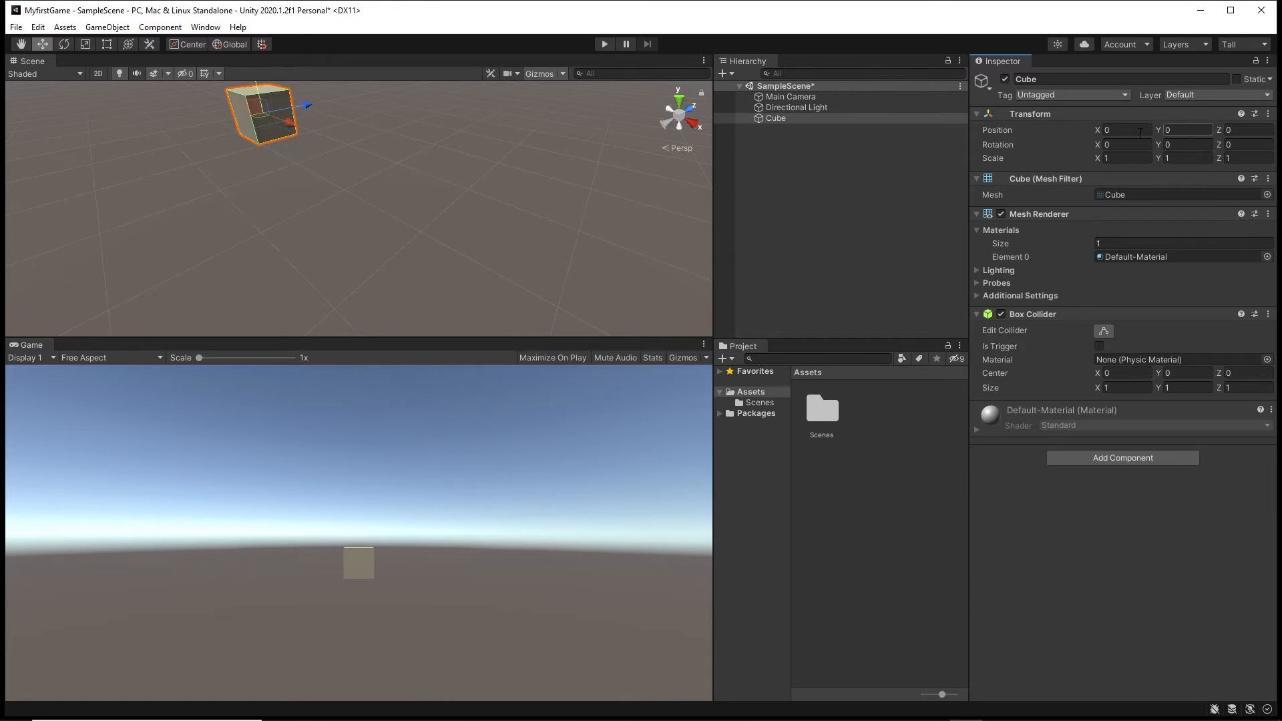
middle_click_drag(451, 232, 412, 222)
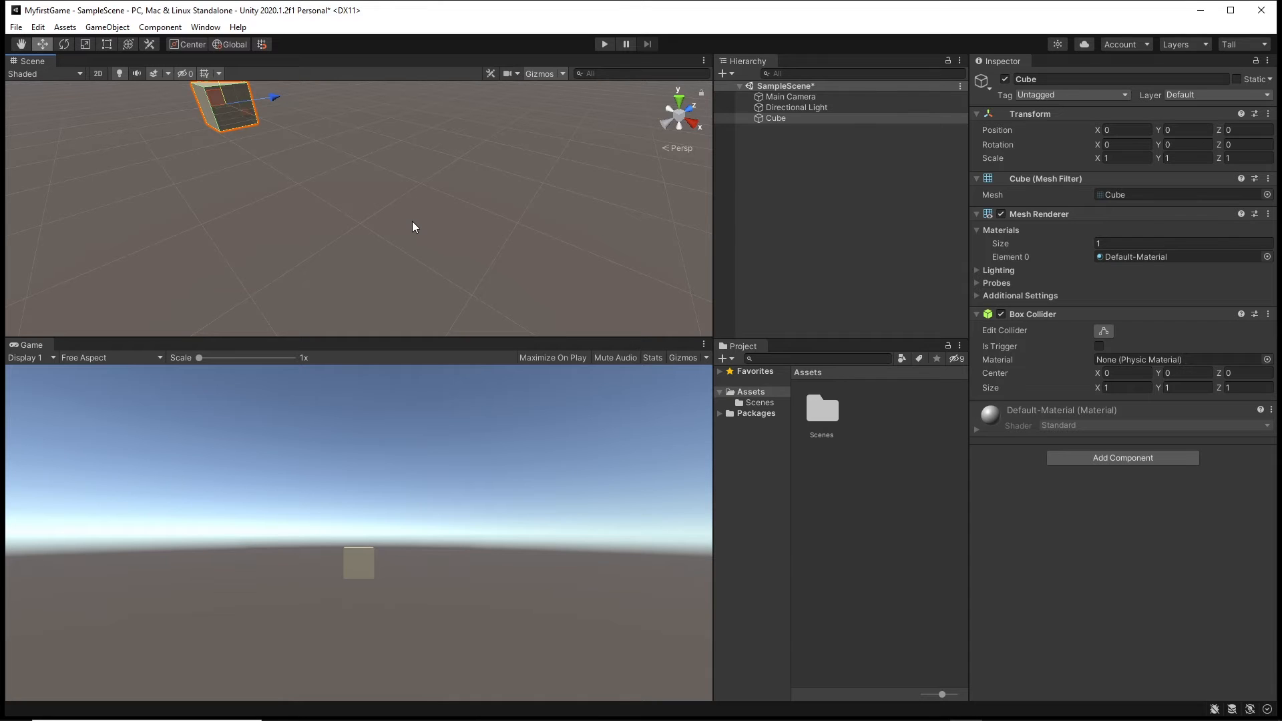
key("f")
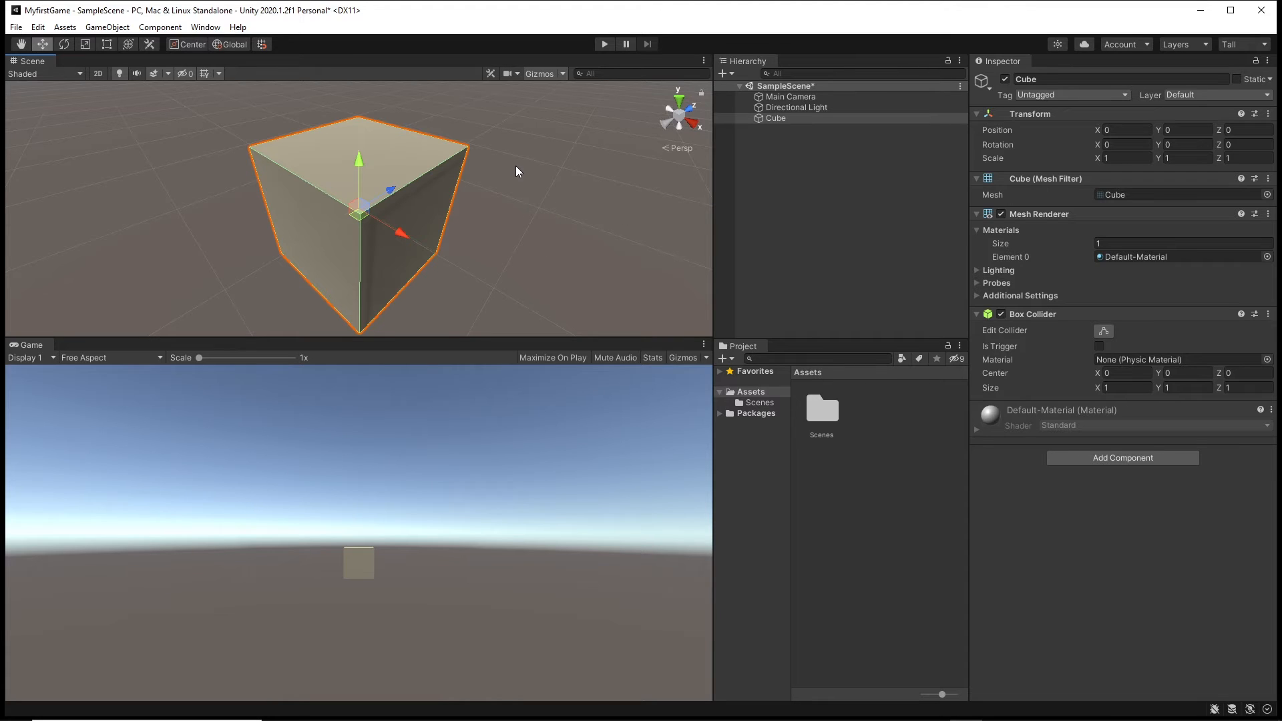
Step: Dock the Lighting settings beside the Inspector and enable Auto Generate for the scene's lighting
left_click(219, 31)
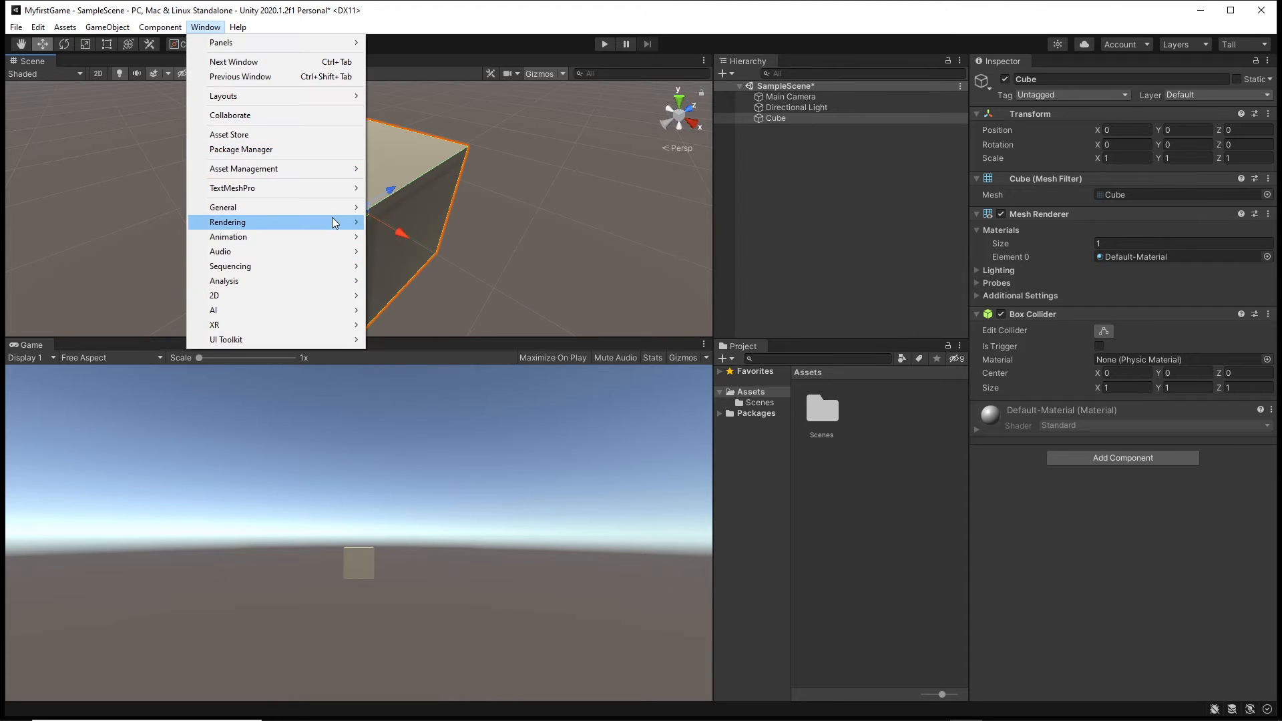
mouse_move(348, 221)
left_click(415, 222)
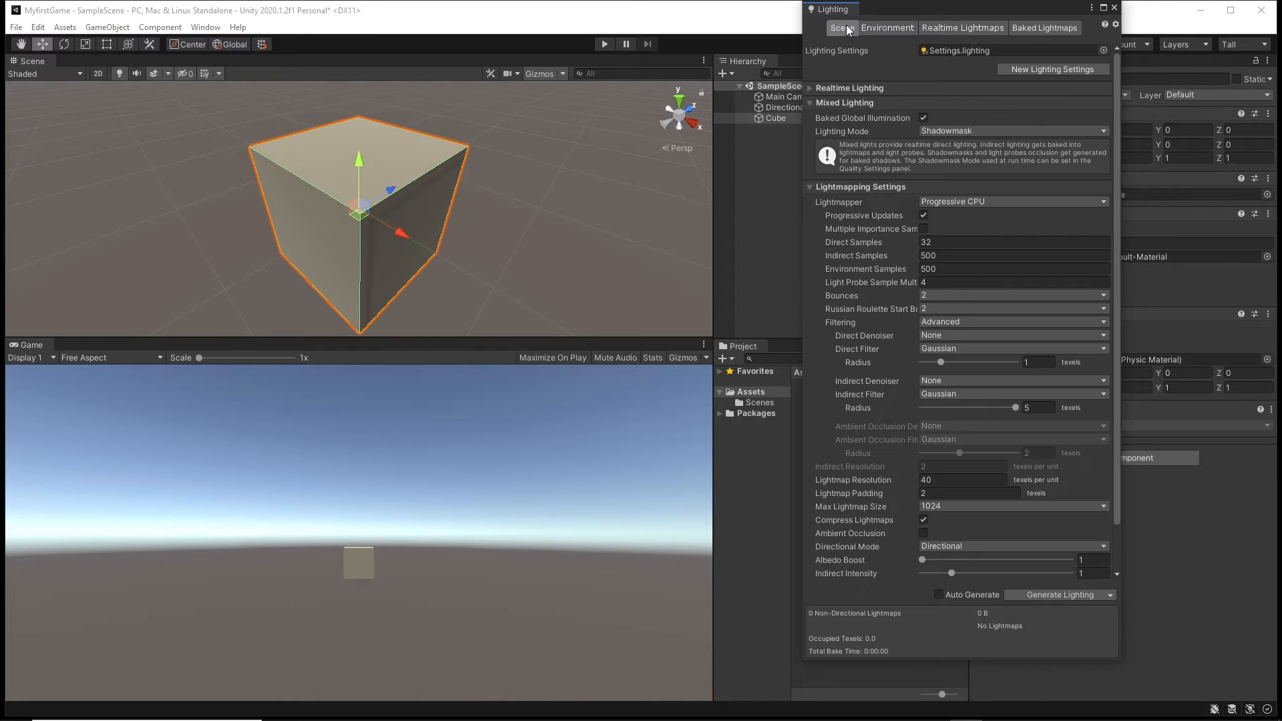
left_click_drag(825, 15, 1124, 63)
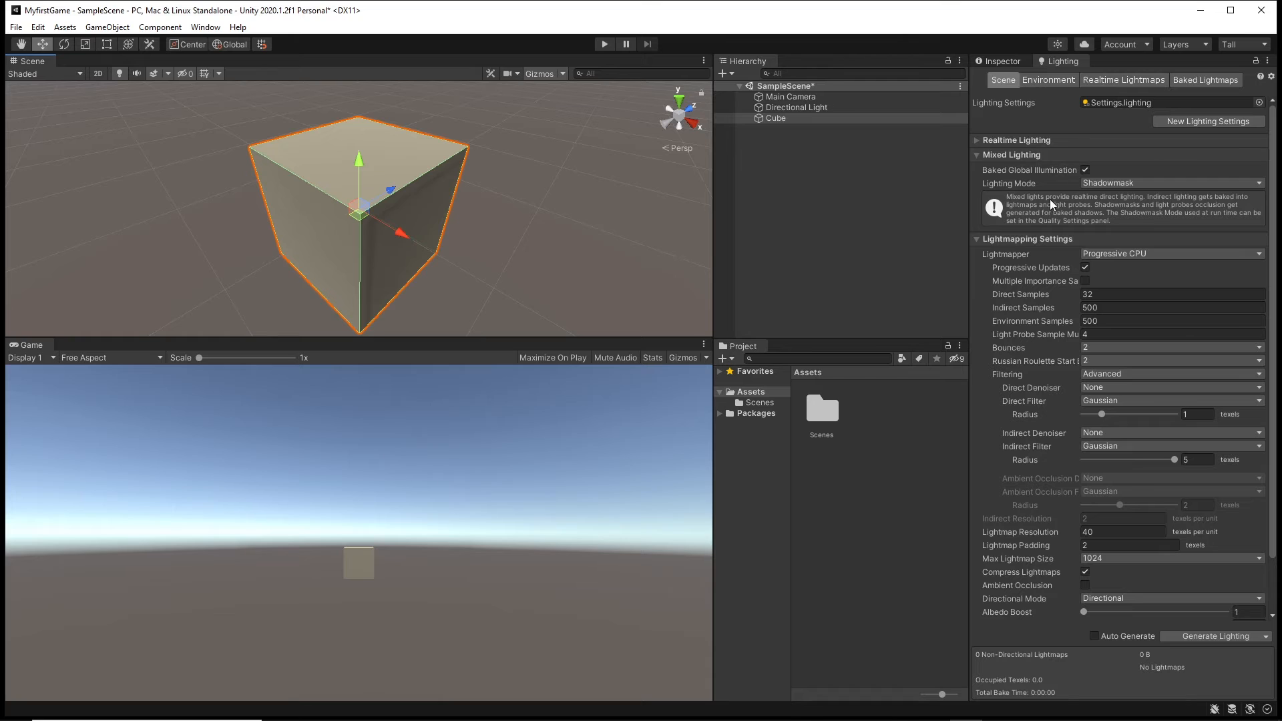
left_click(1118, 637)
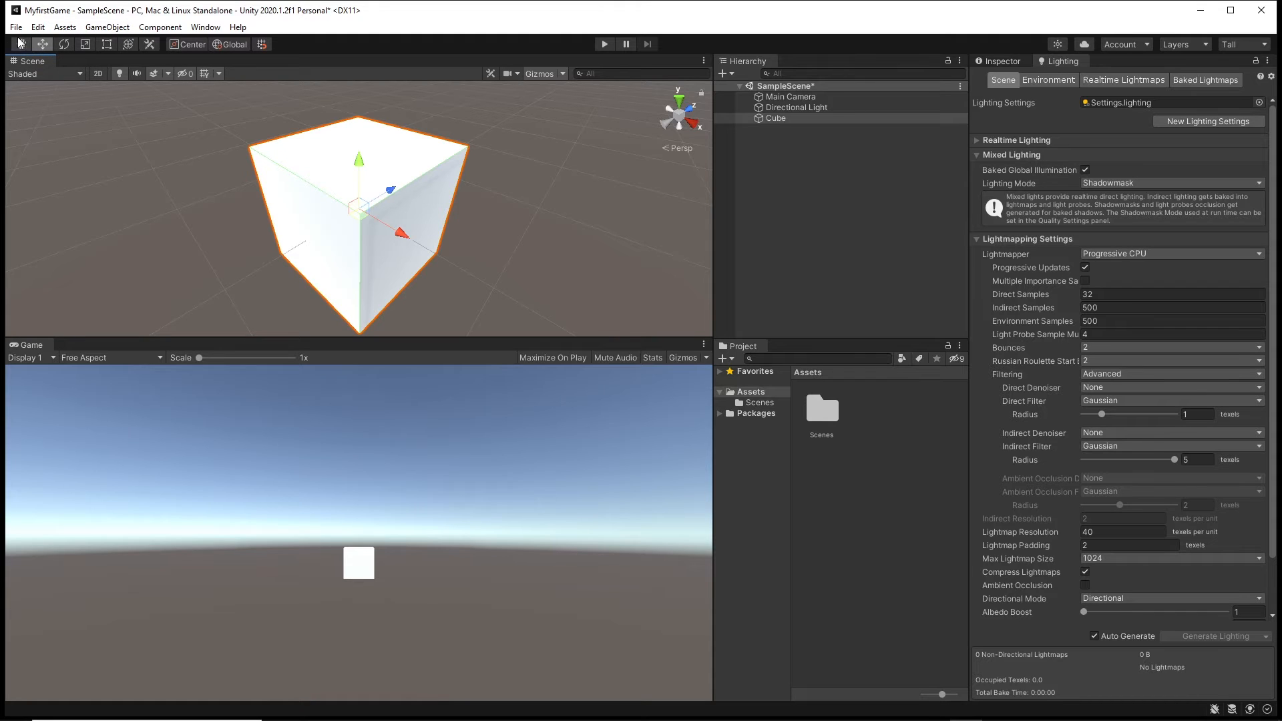
Step: Set the cube's scale to 50 on X and 5 on Z to form a long platform
left_click(64, 45)
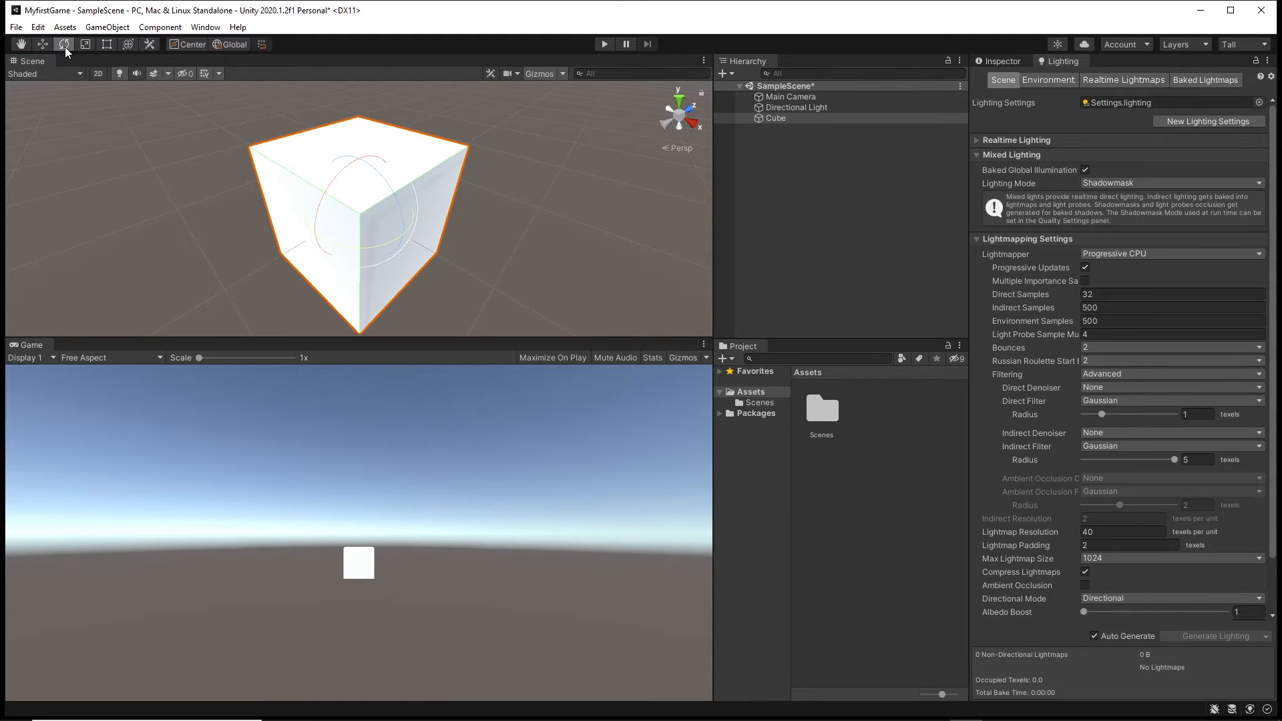
left_click(85, 44)
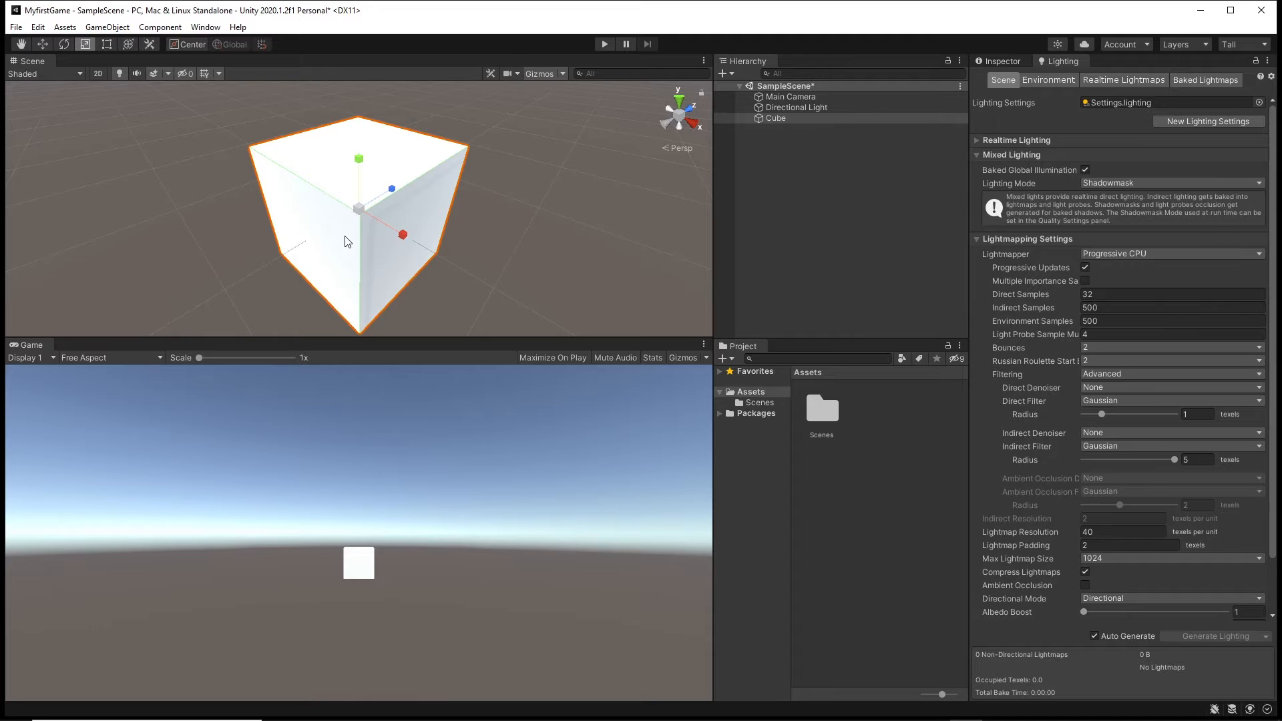
left_click(1113, 158)
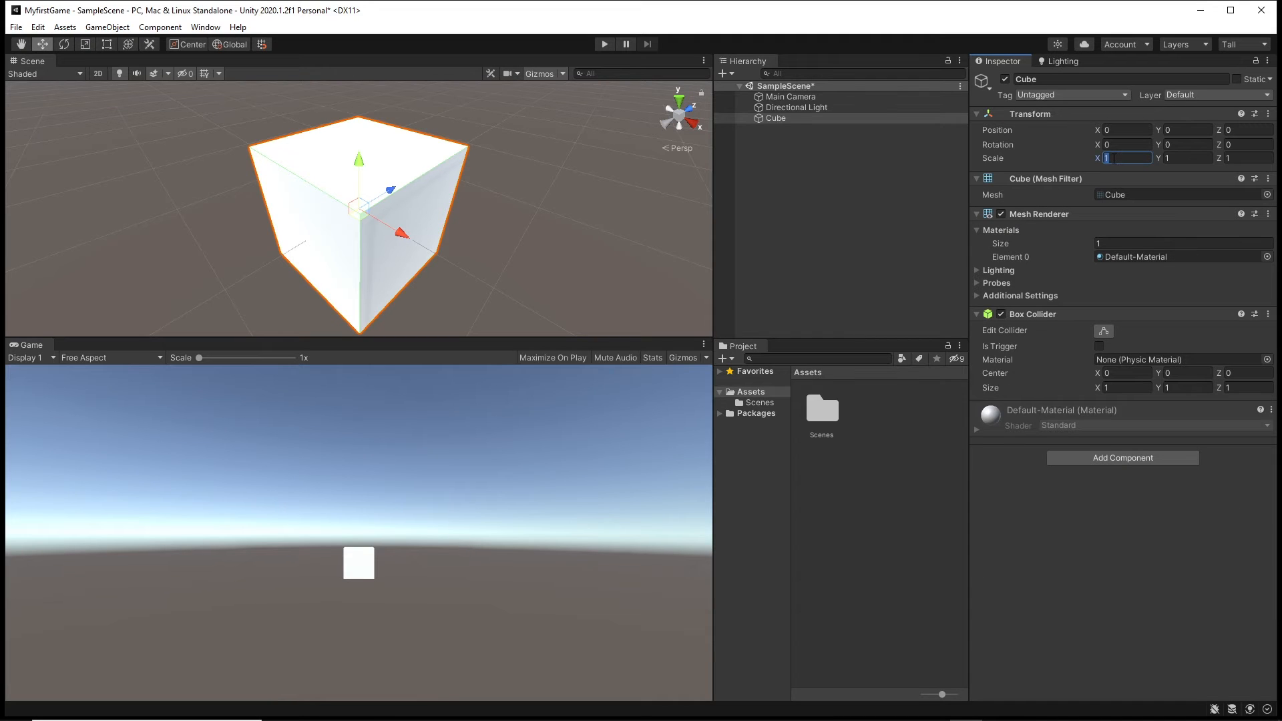
type("50")
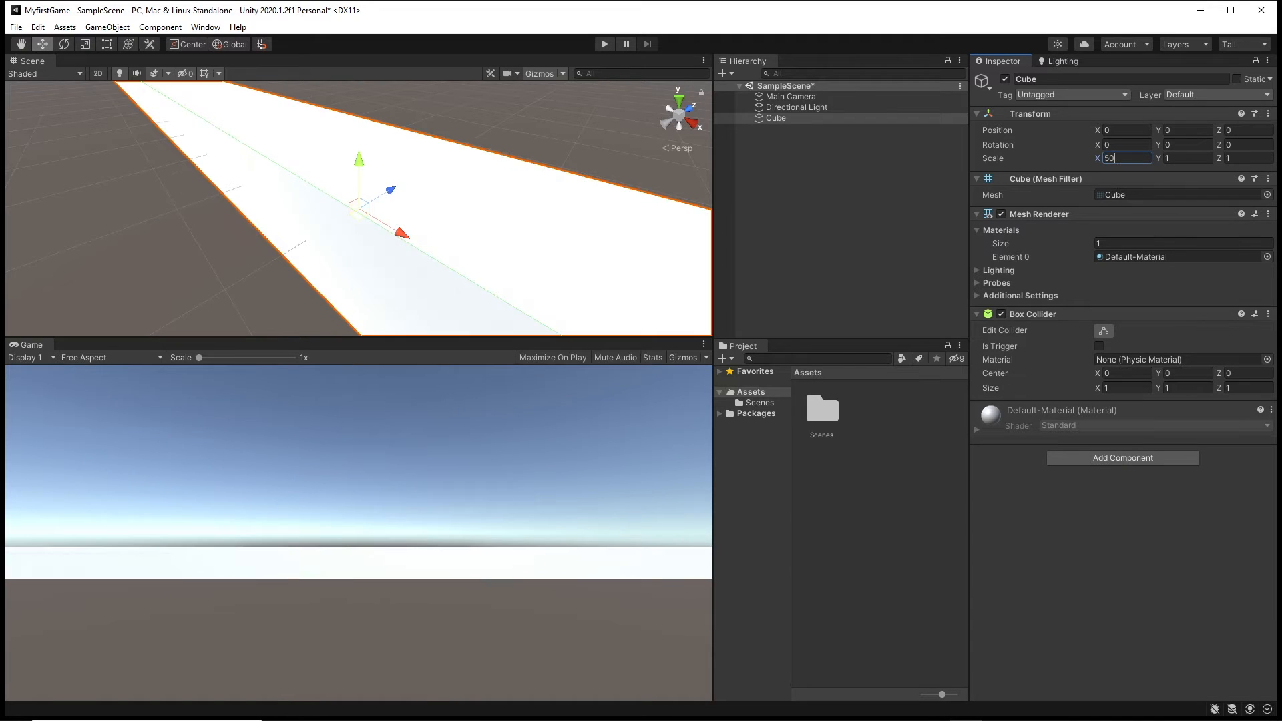
left_click(1235, 158)
type("5")
left_click(793, 150)
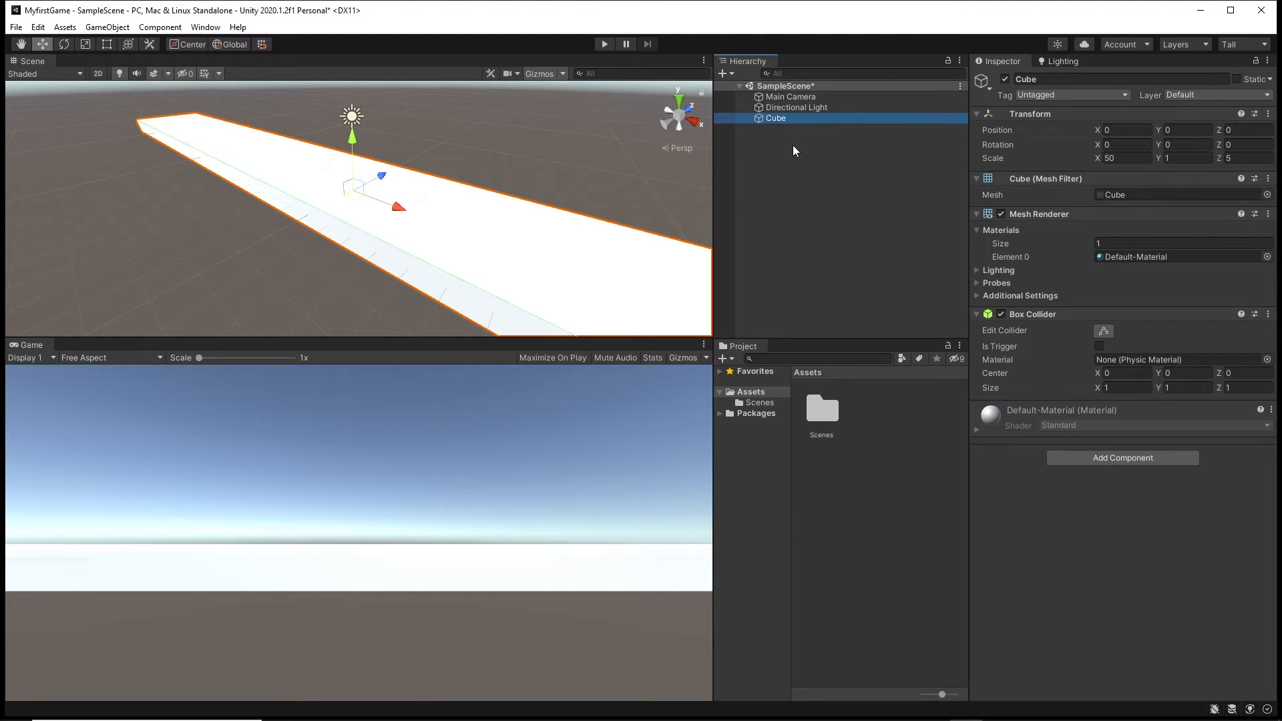
left_click(788, 161)
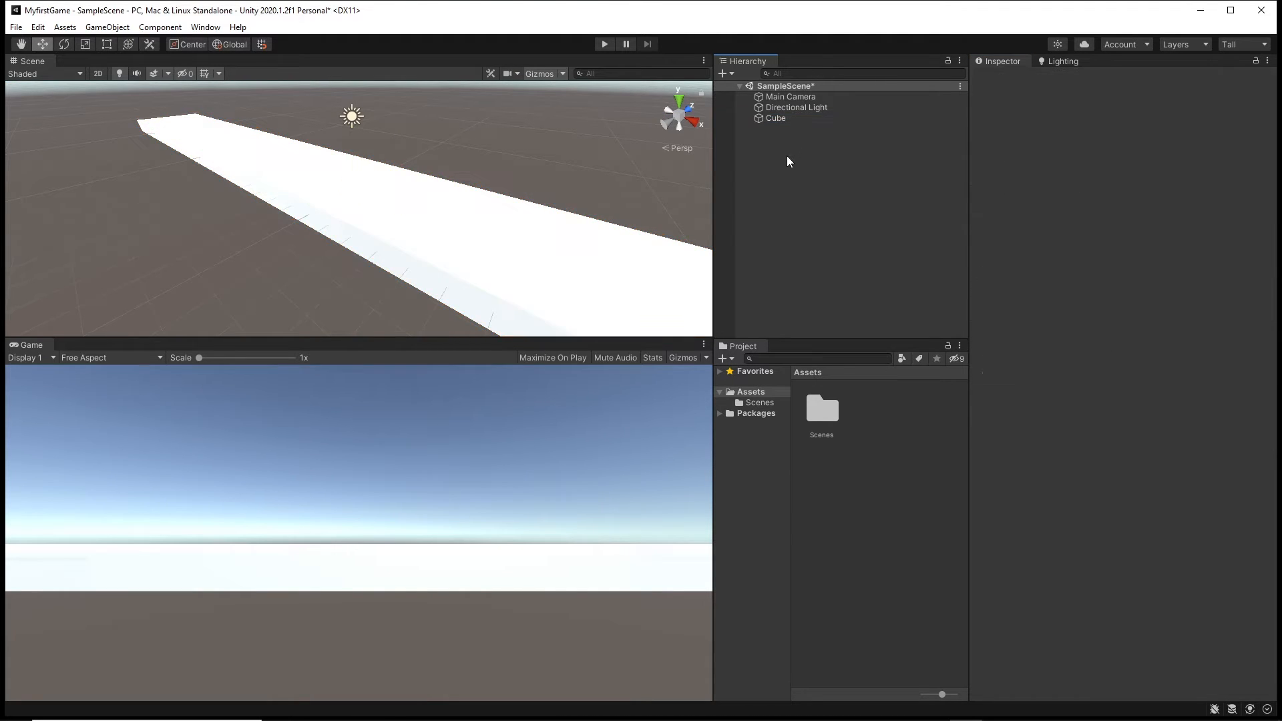
Step: Rename the stretched cube in the Hierarchy to Ground
left_click(777, 120)
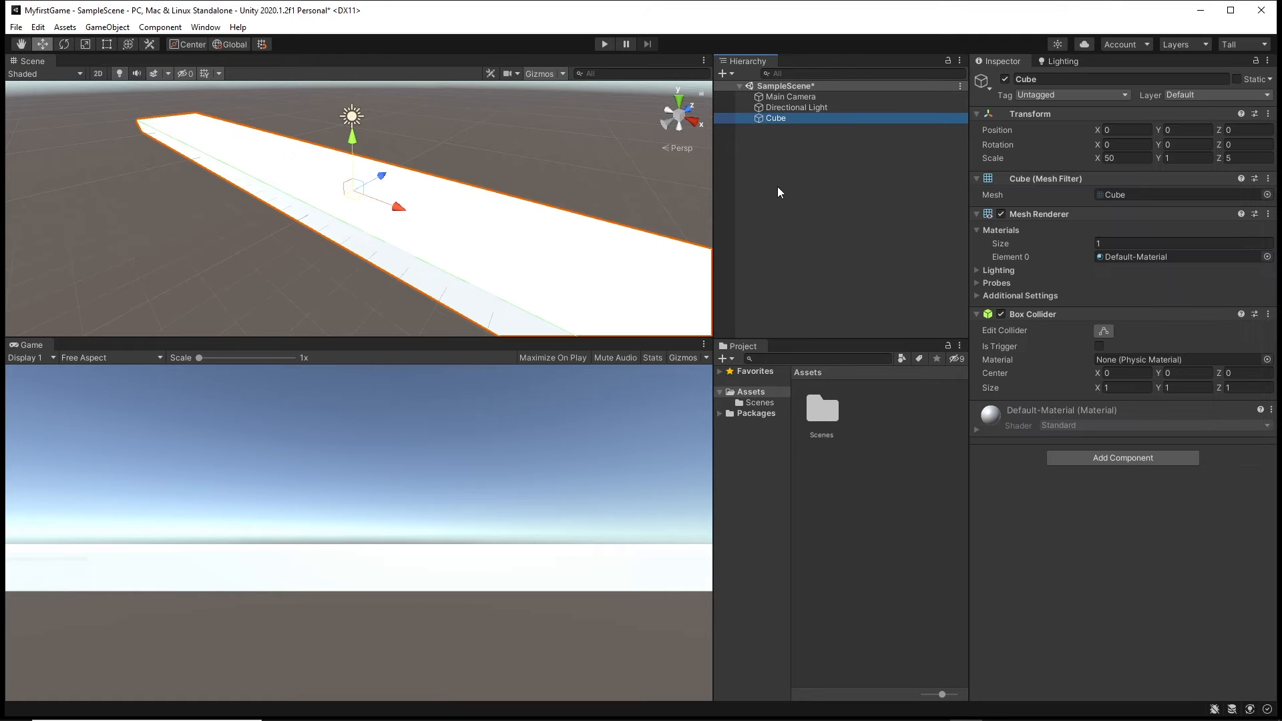
key("F2")
key("BackSpace")
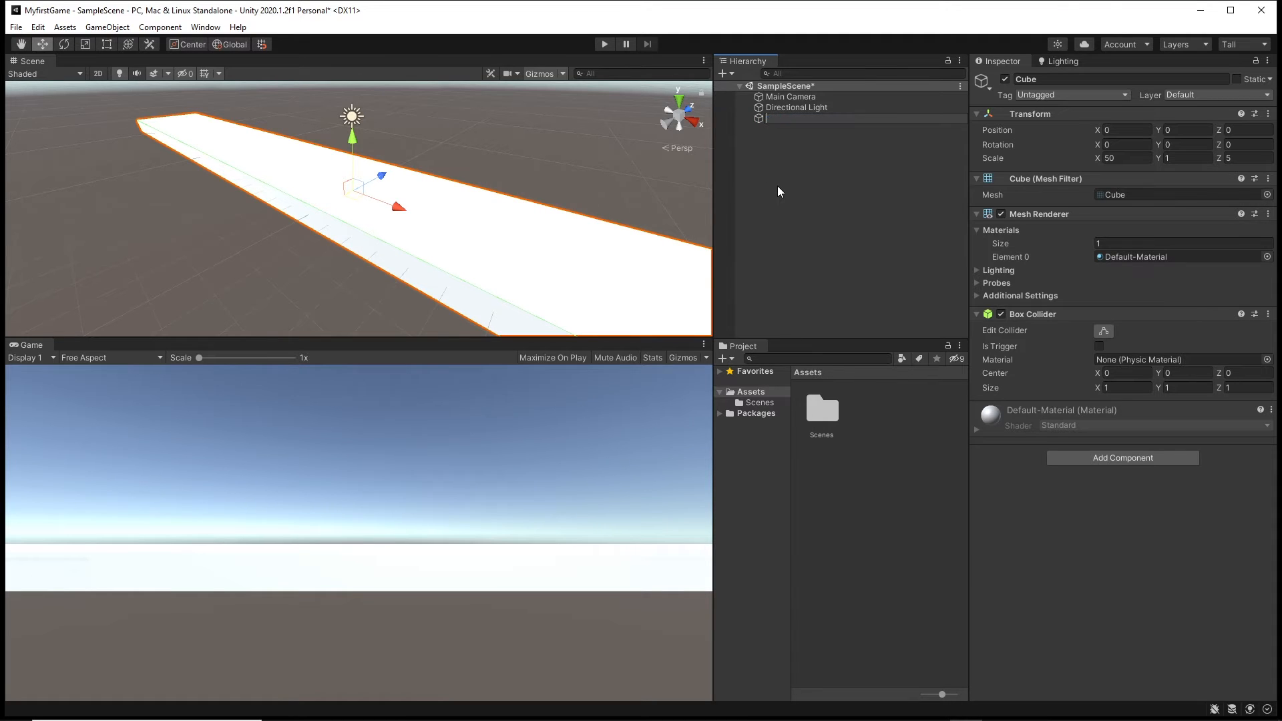
type("Ground")
key("Return")
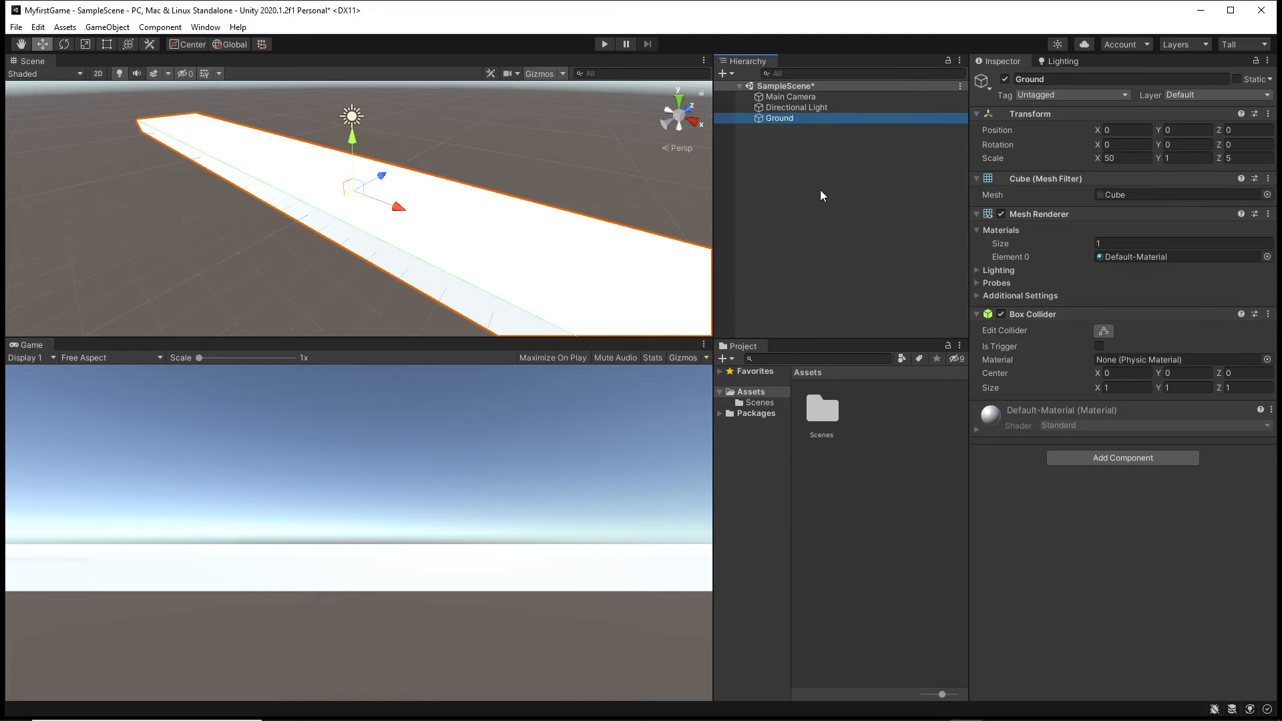
Step: Add a second 3D cube to the scene alongside Ground
left_click(731, 73)
mouse_move(774, 120)
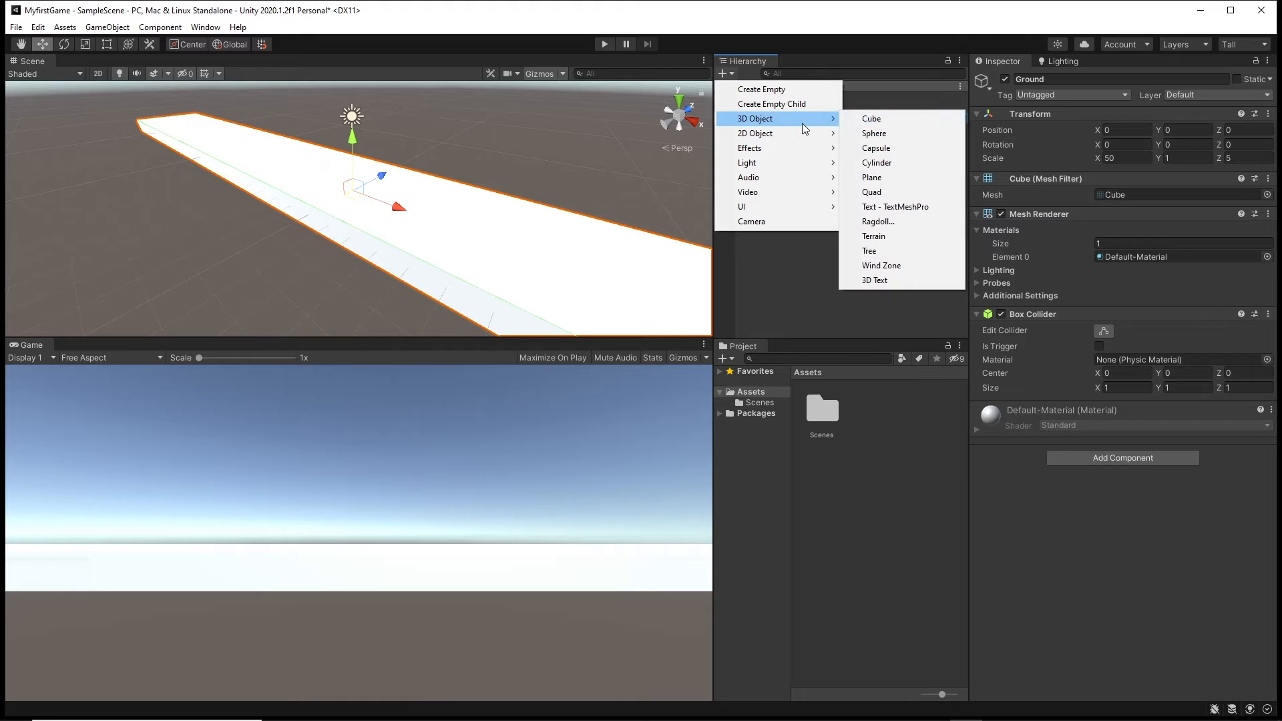
left_click(868, 120)
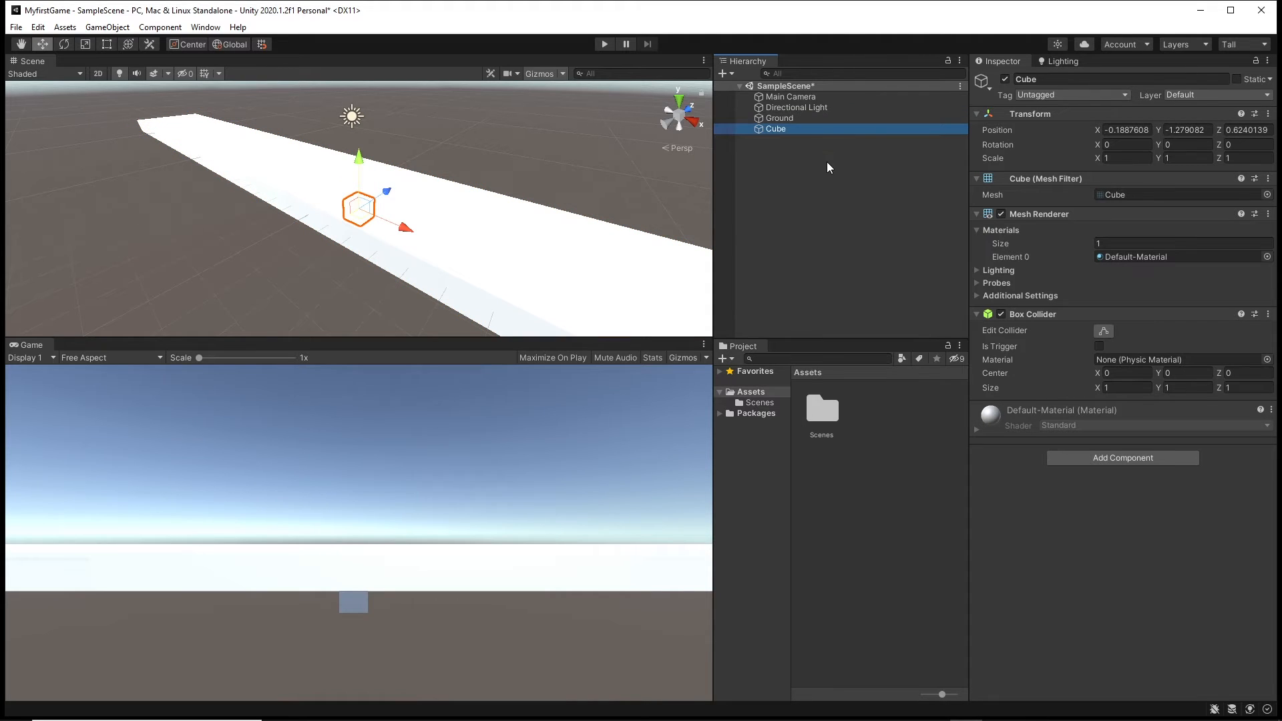
Step: Rename the second cube to Player
type("Player")
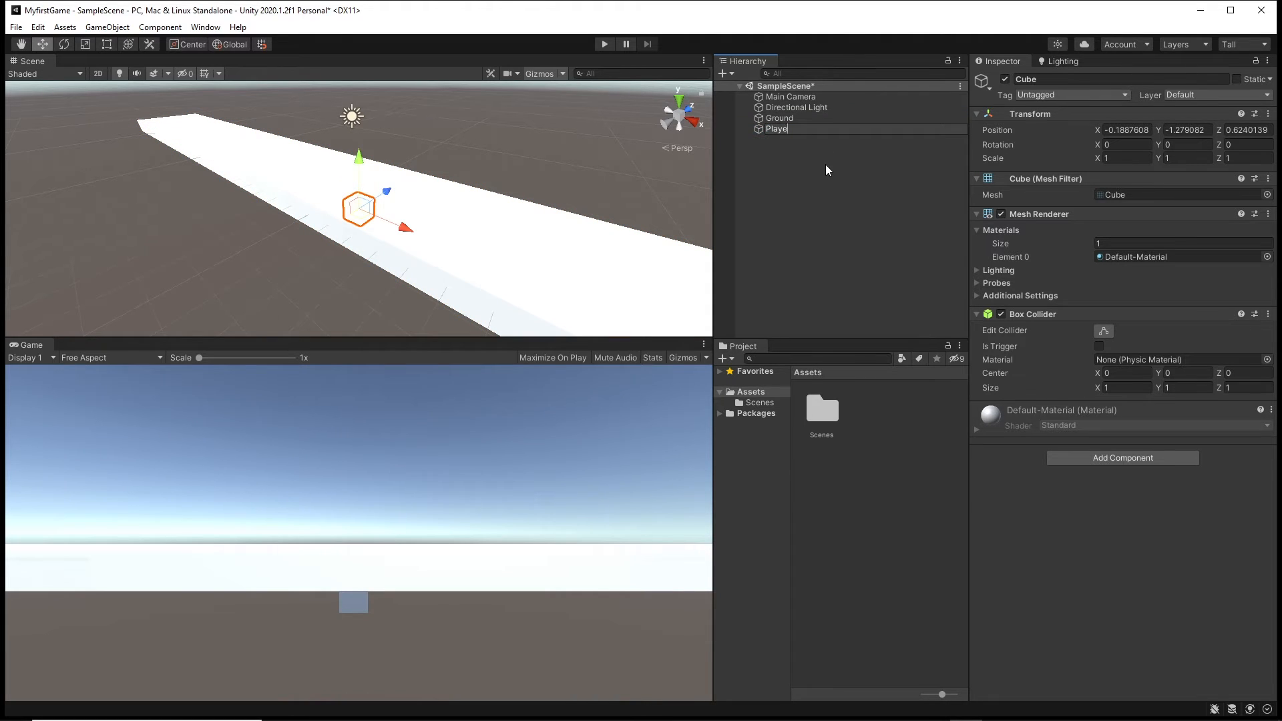
key("Return")
Step: Reset Player's Transform and raise the cube above the ground to about Y 1.18
right_click(1047, 115)
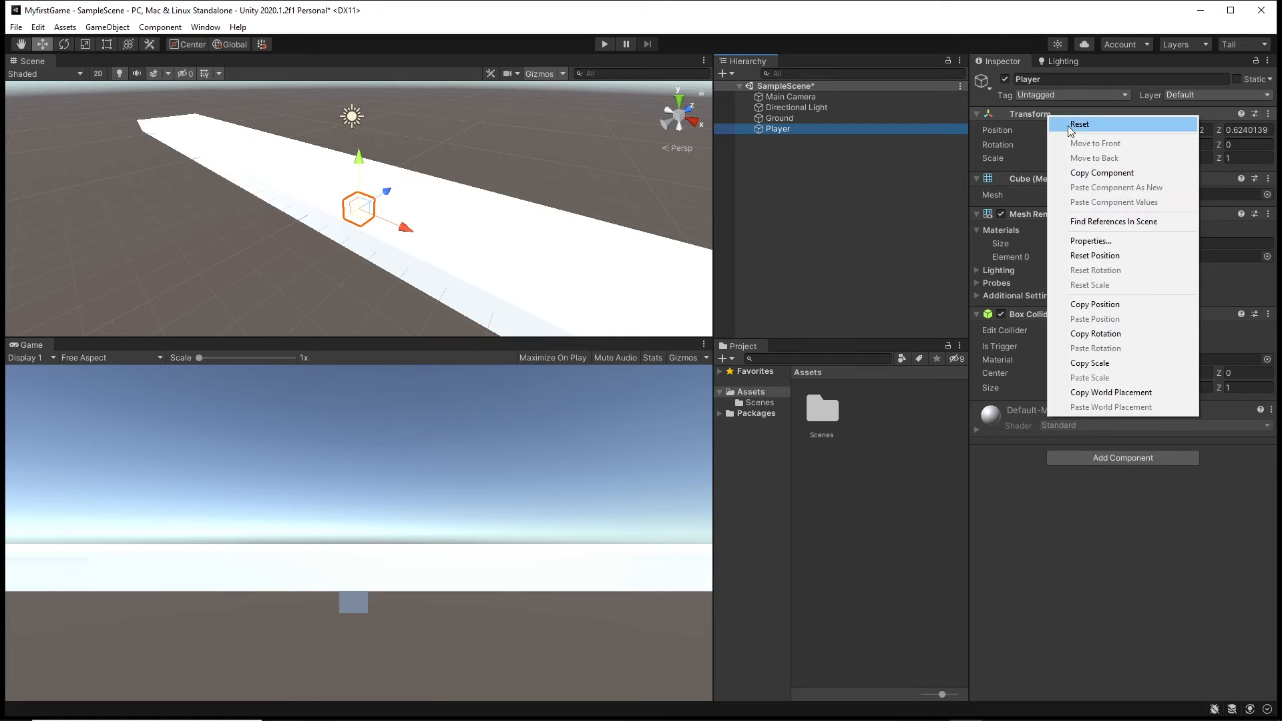
left_click(1067, 126)
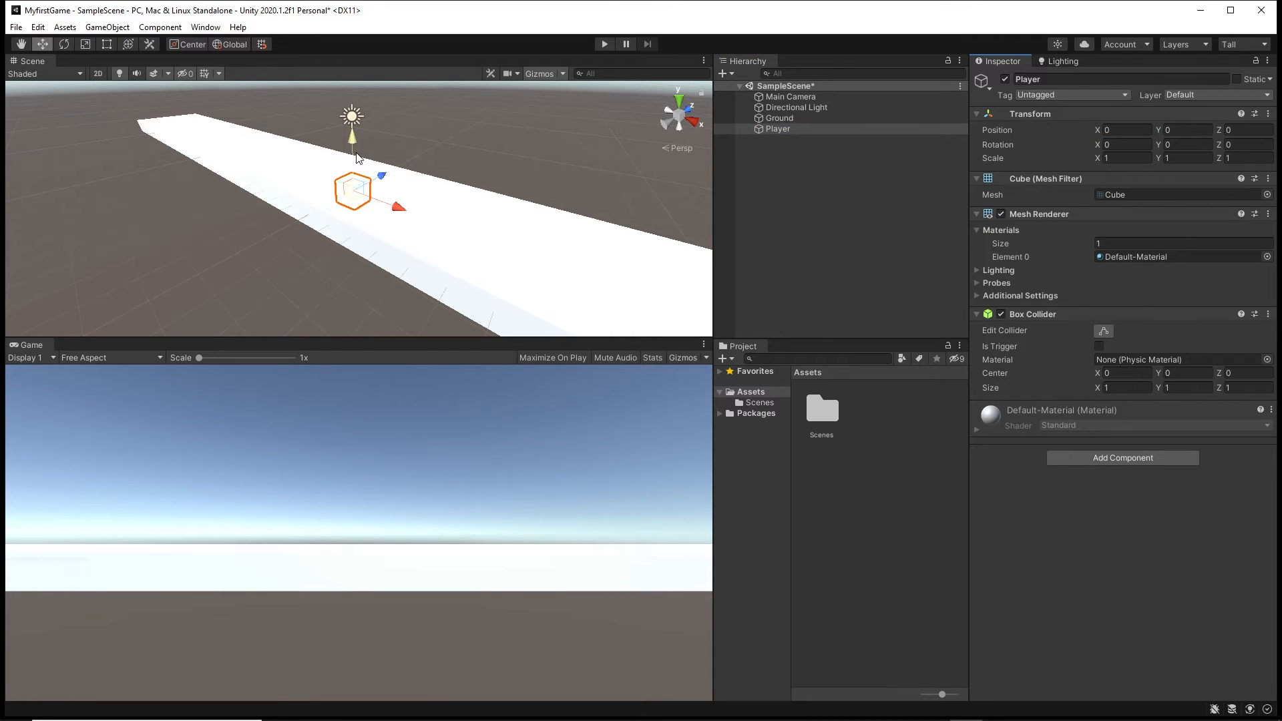
left_click_drag(359, 158, 430, 201)
key("f")
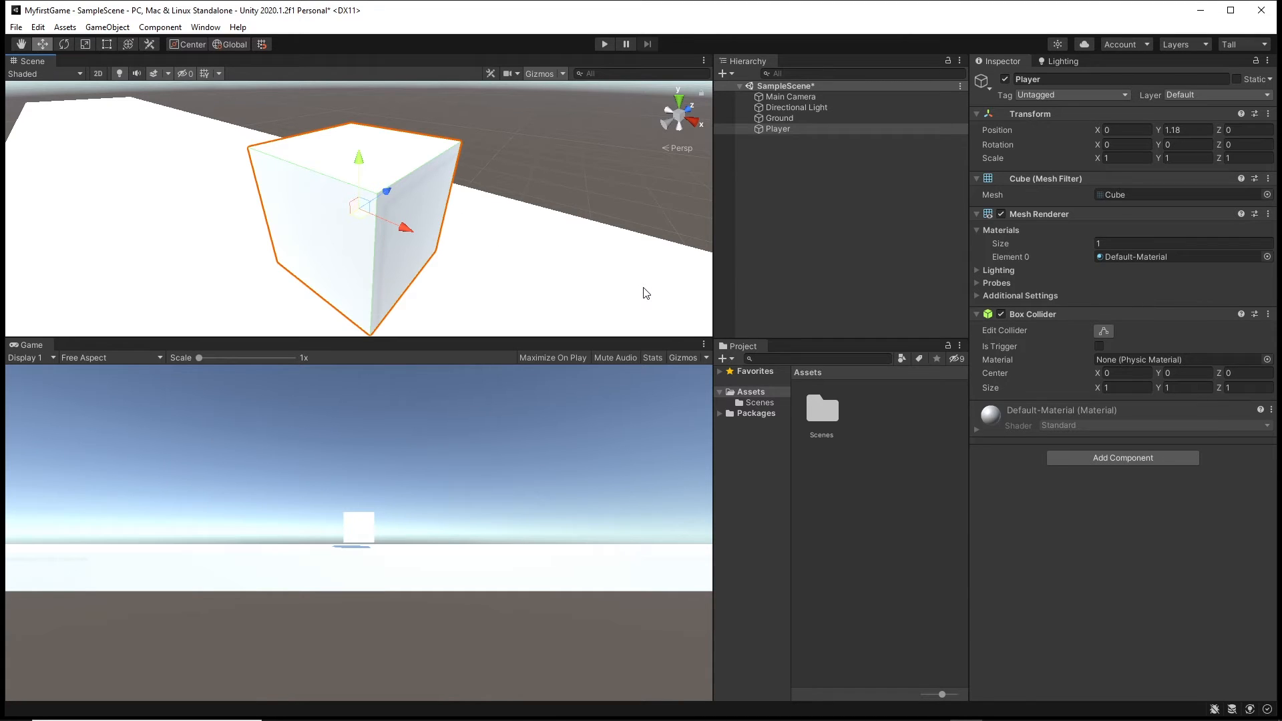
Step: Create a new material named PlayerMat in the Assets folder
left_click(826, 474)
right_click(832, 468)
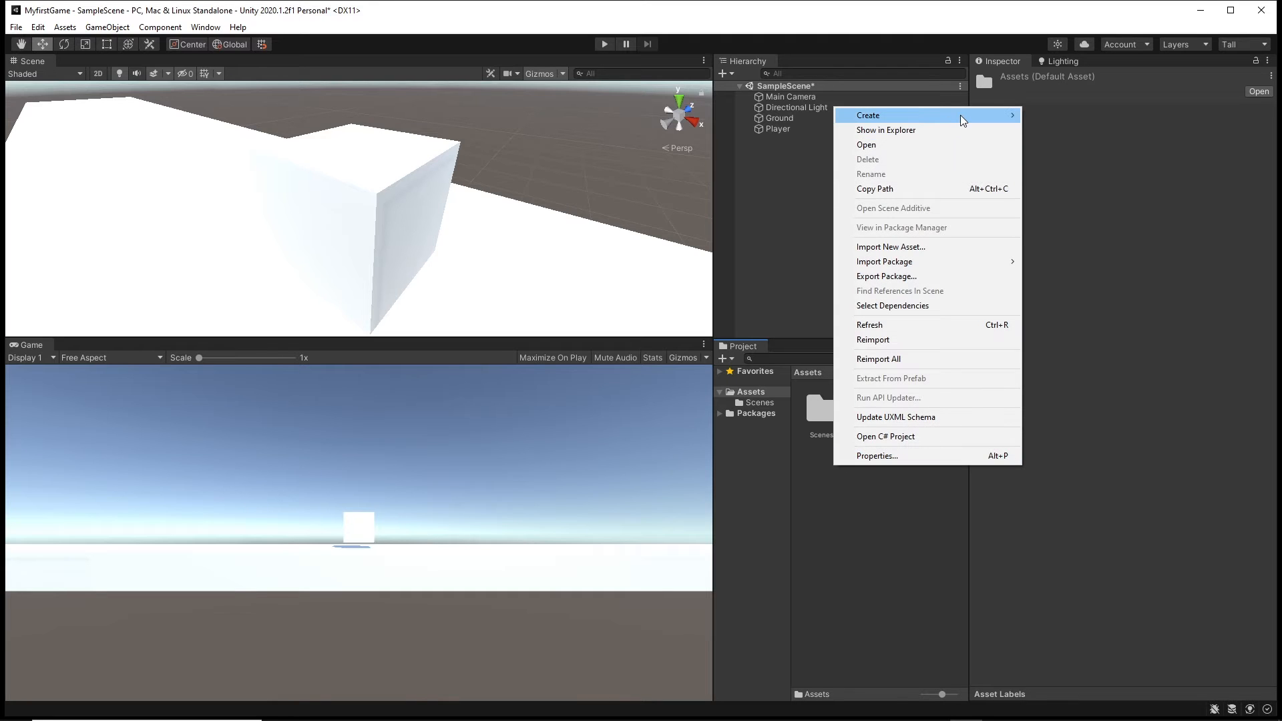
mouse_move(962, 120)
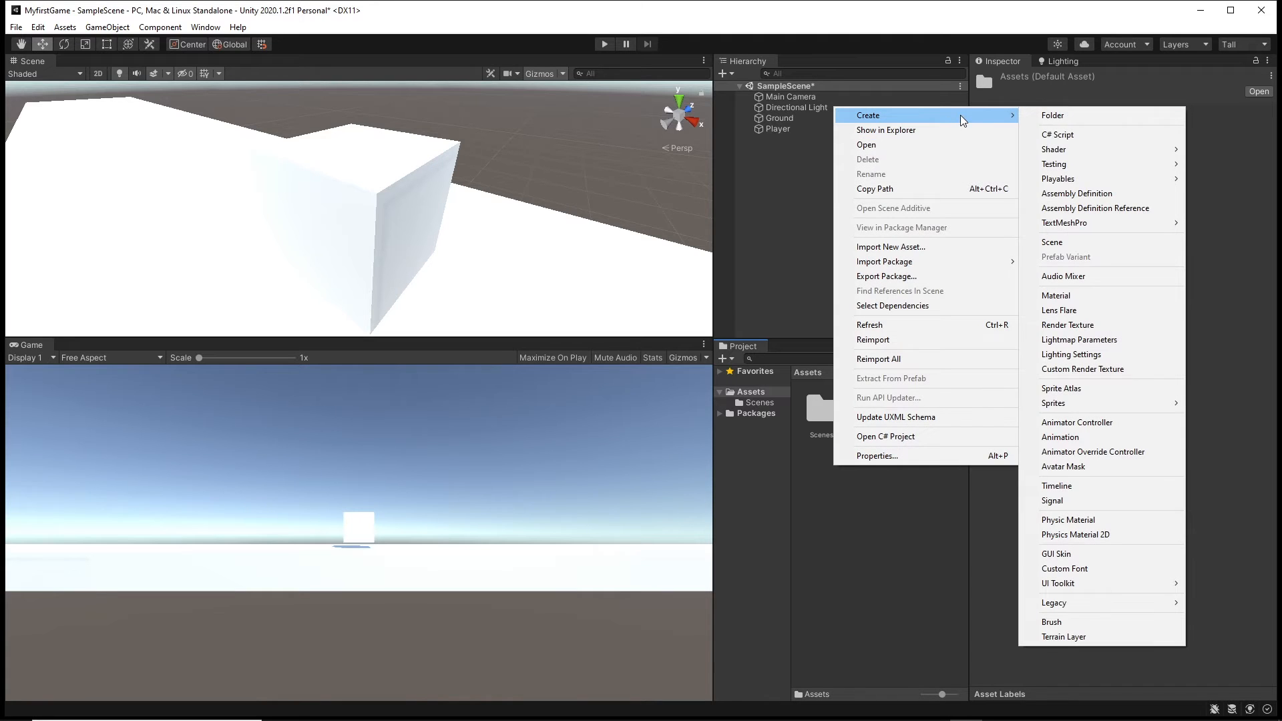
left_click(1089, 297)
type("PlayerMat")
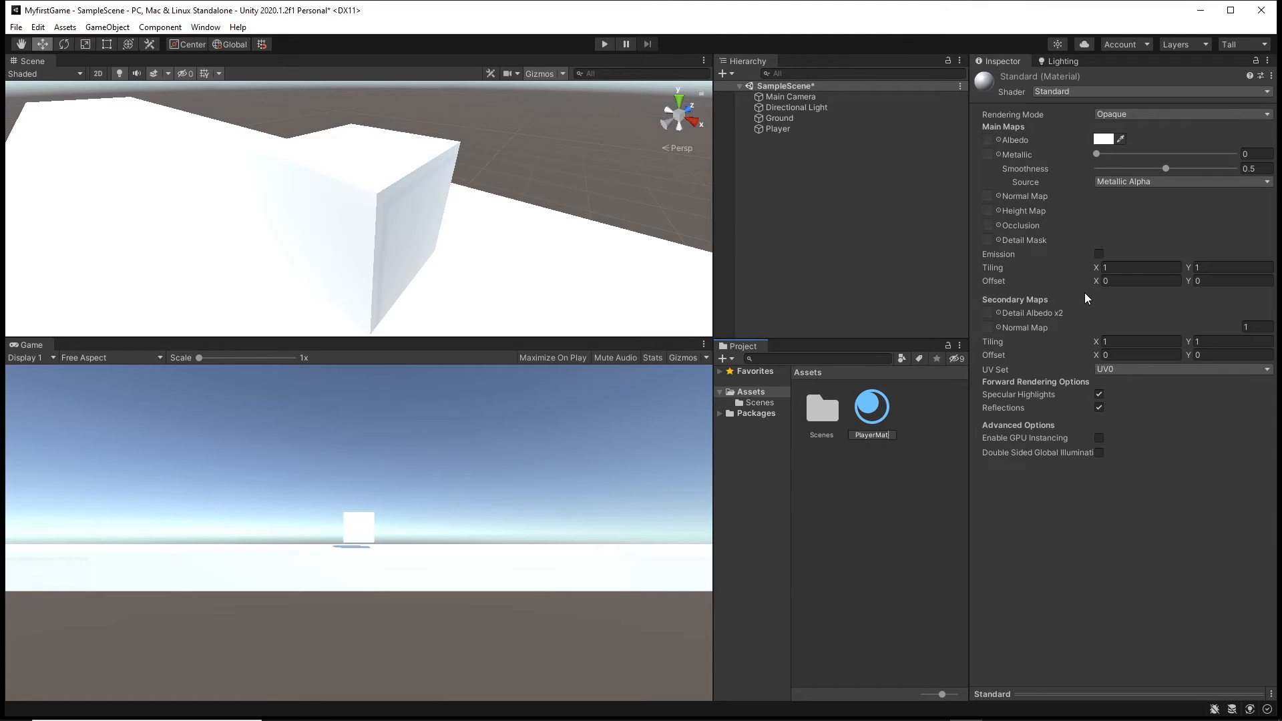
key("Return")
Step: Set PlayerMat's Albedo color to red and apply the material to the Player cube
left_click(1102, 139)
left_click(1199, 207)
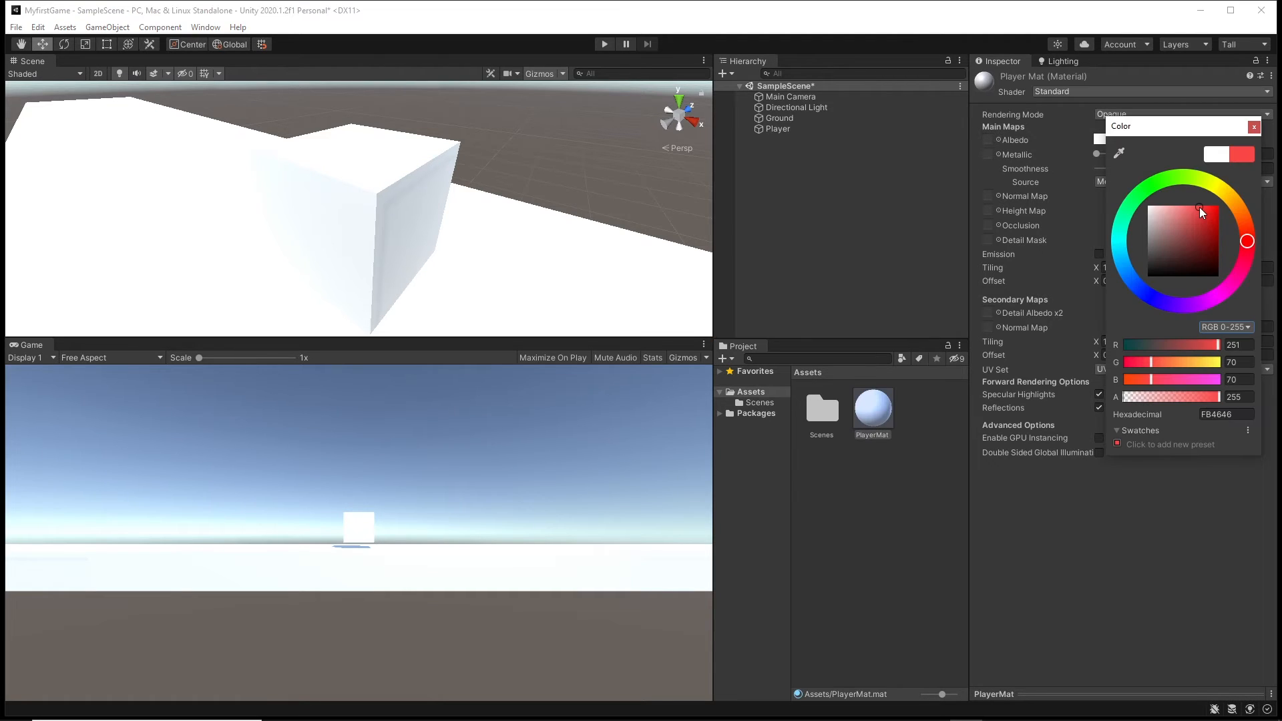
left_click_drag(872, 407, 870, 409)
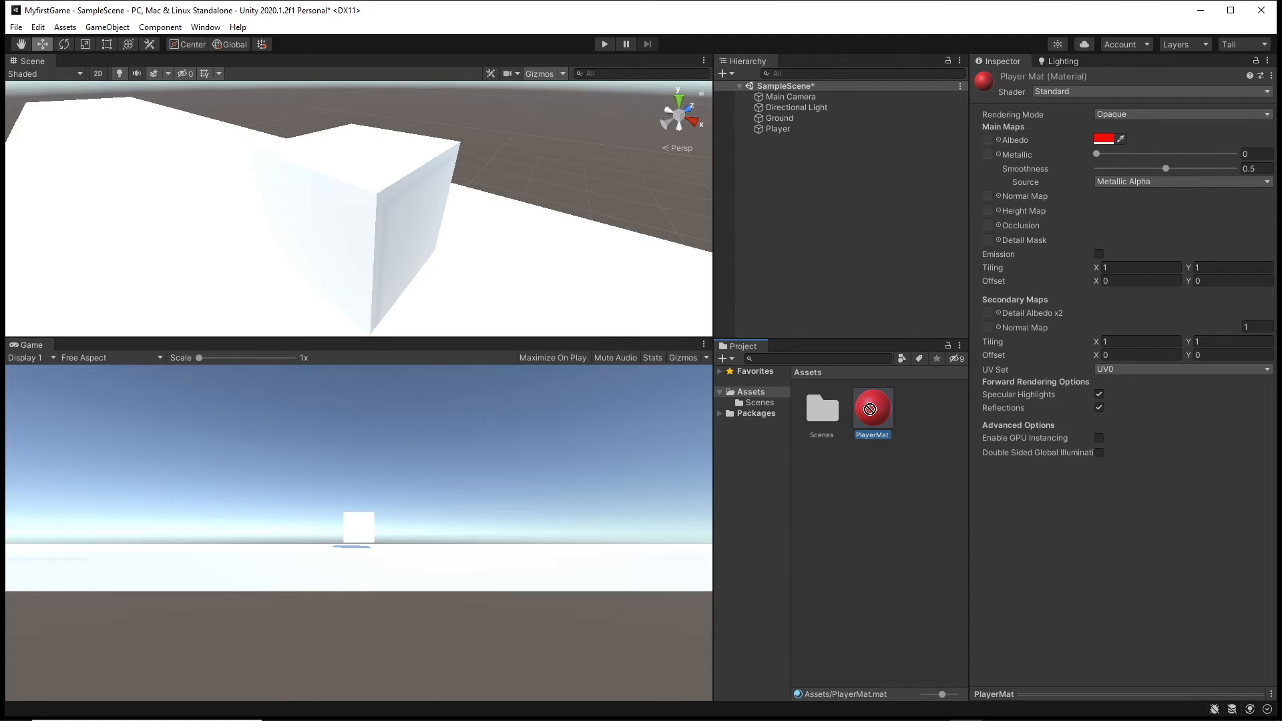
left_click_drag(869, 408, 375, 207)
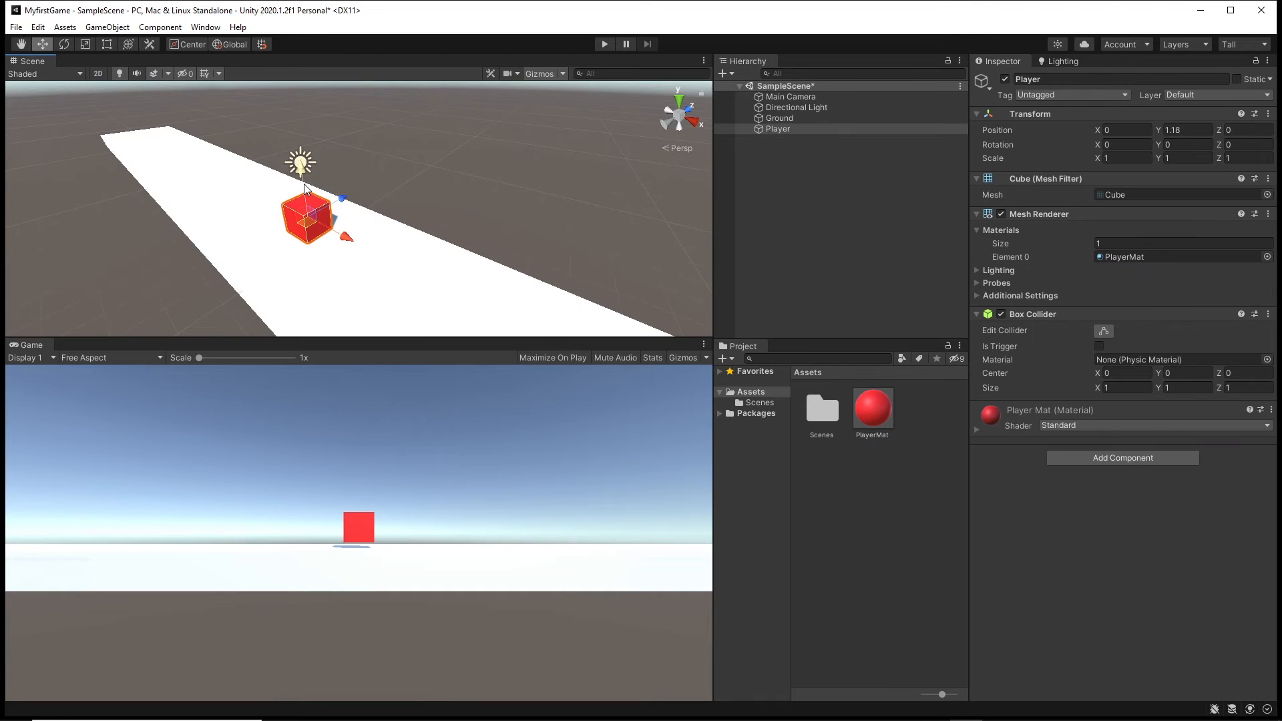
Step: Raise Player to about Y 4.51 and run the scene briefly to test whether it falls
left_click_drag(305, 188, 341, 90)
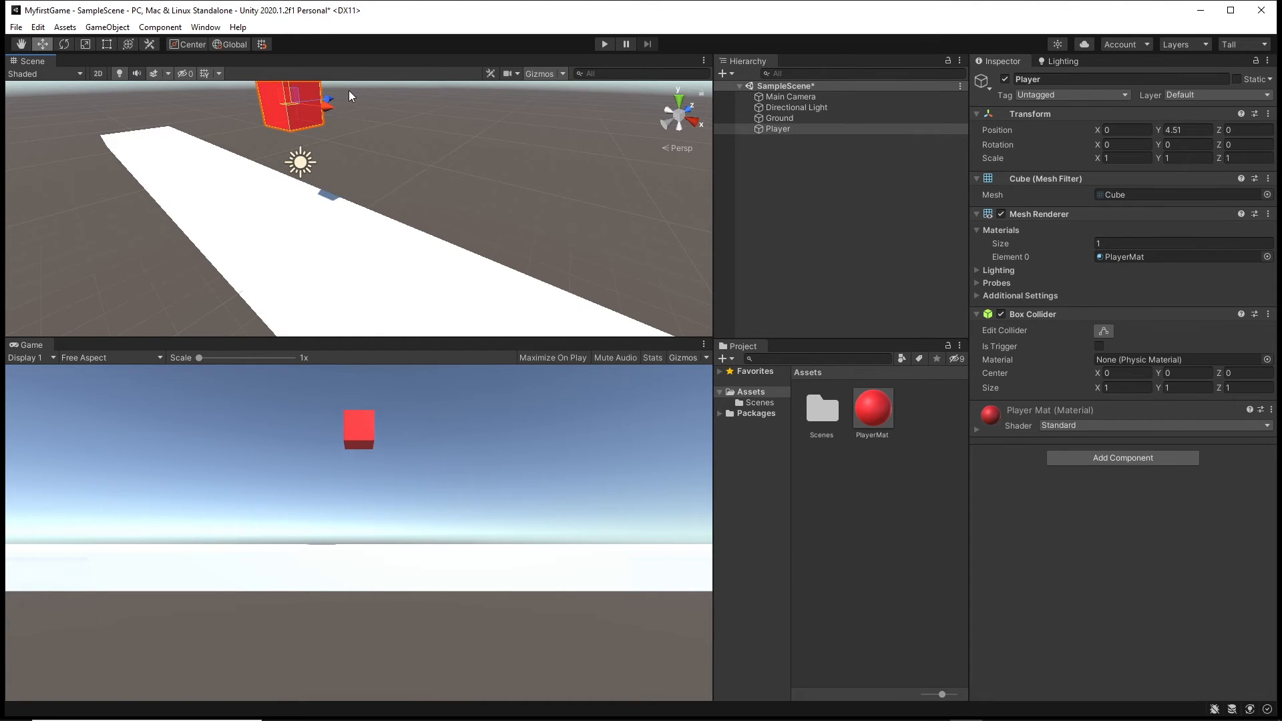
left_click(605, 44)
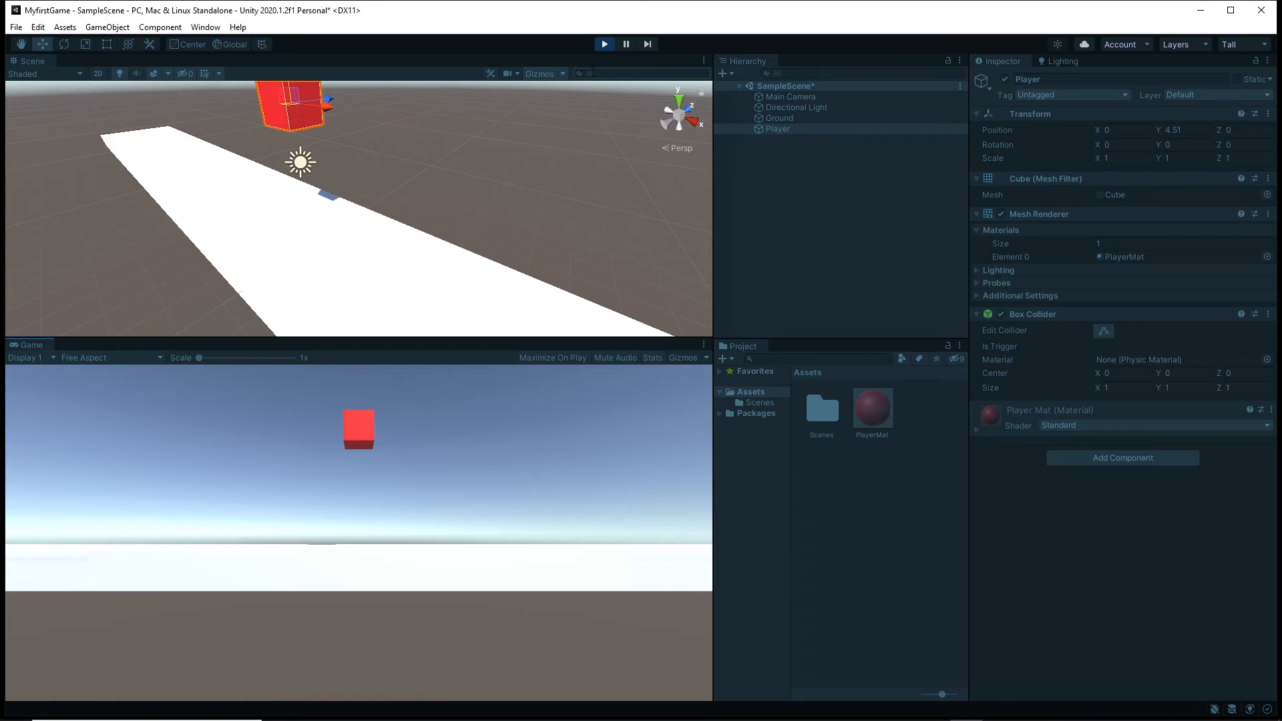
left_click(606, 44)
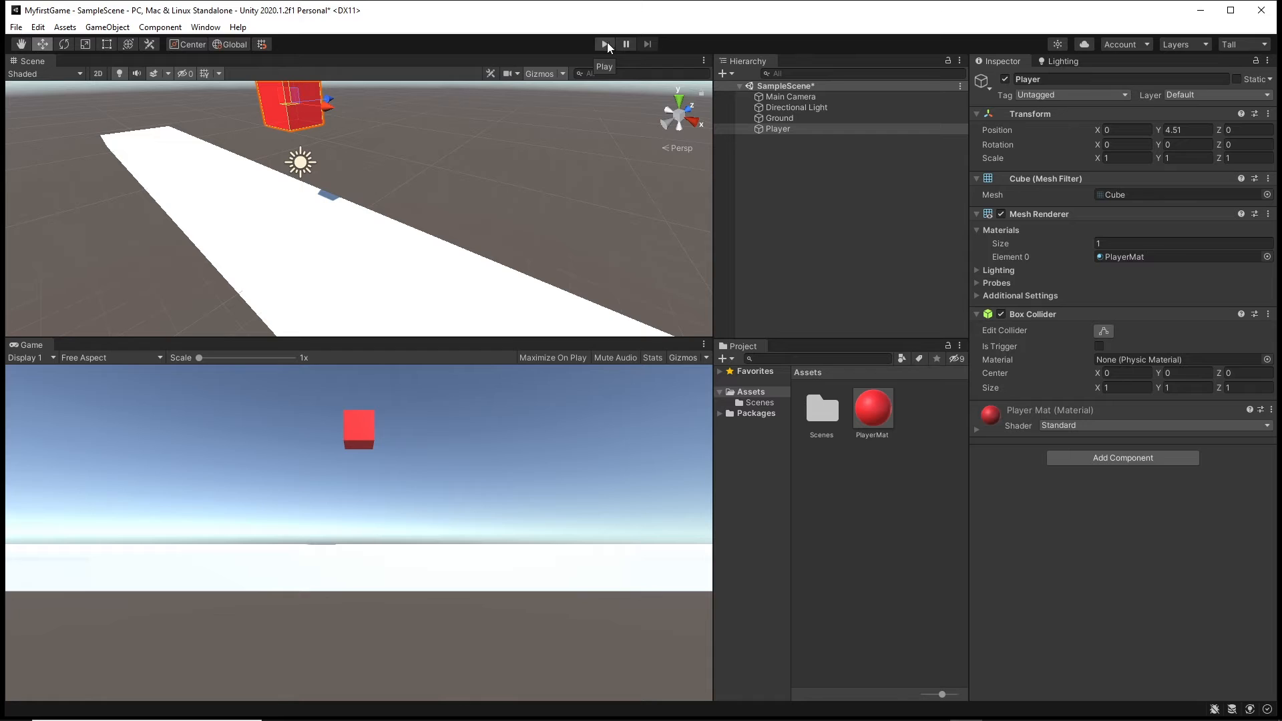
Step: Add a Rigidbody component to Player
left_click(1118, 458)
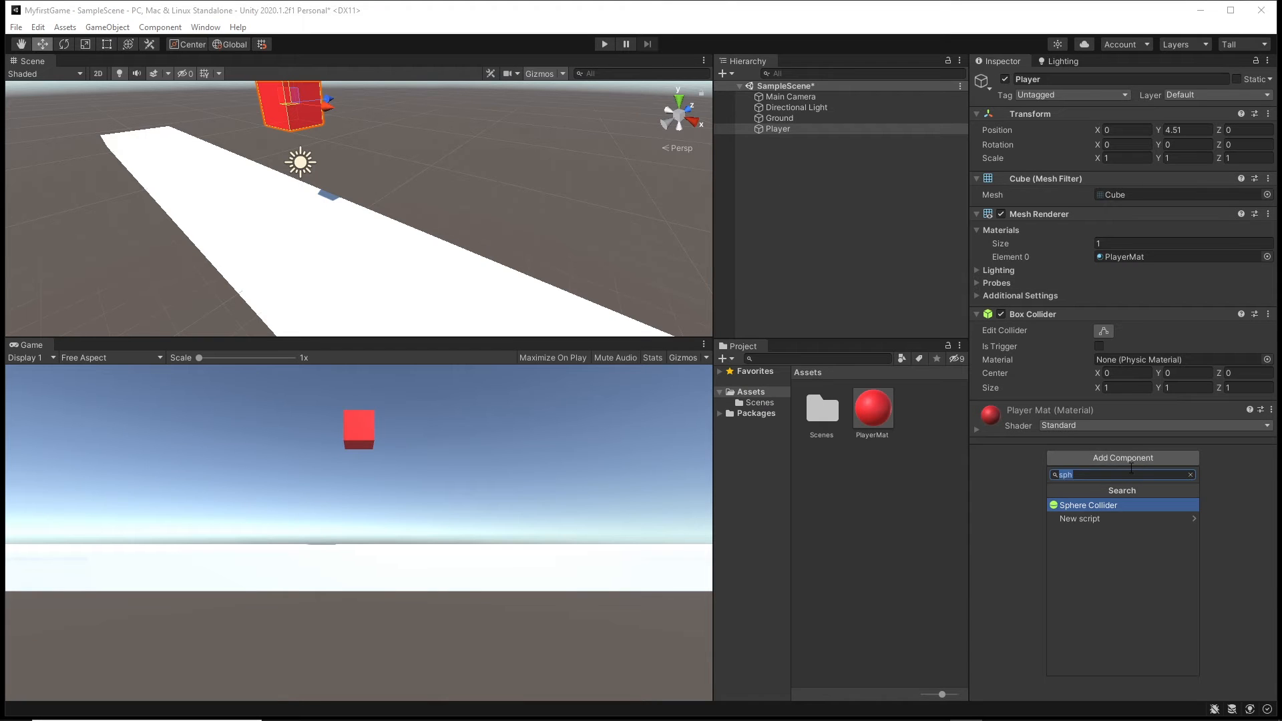
type("rig")
left_click(1083, 507)
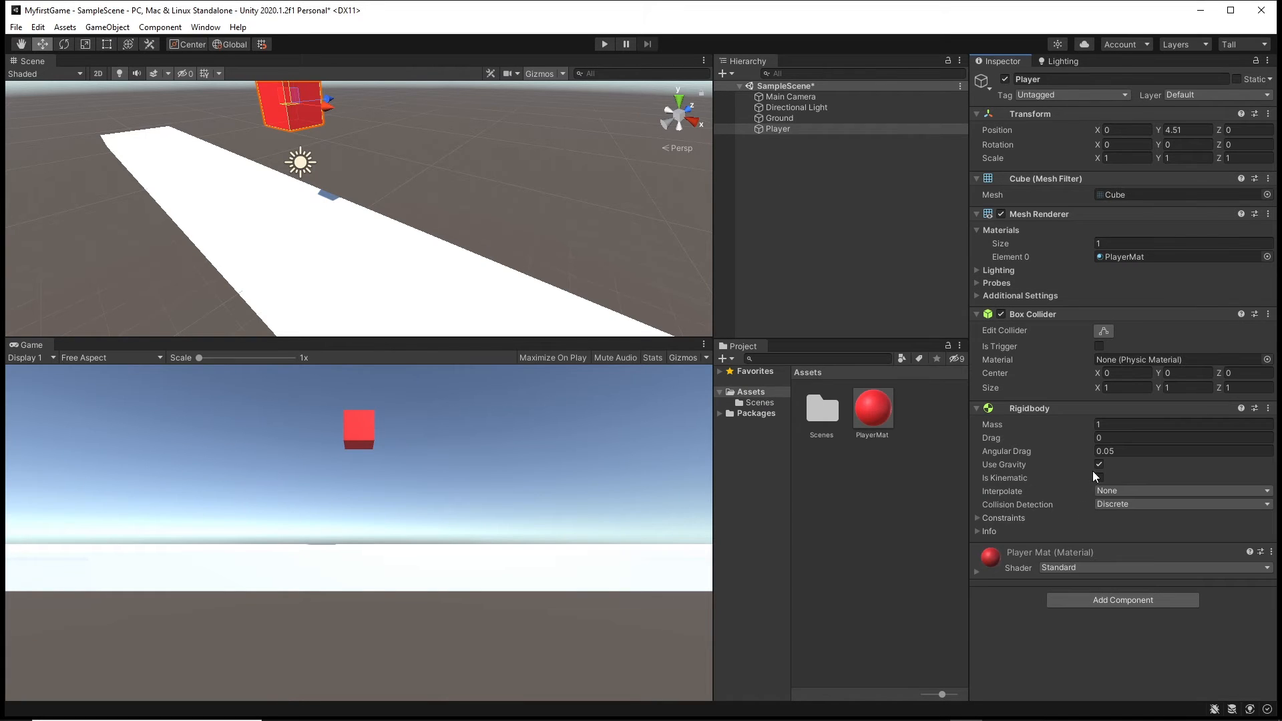
Step: Run the scene to test Player's gravity, stop it, and lower Player to Y 1 on the ground
left_click(605, 44)
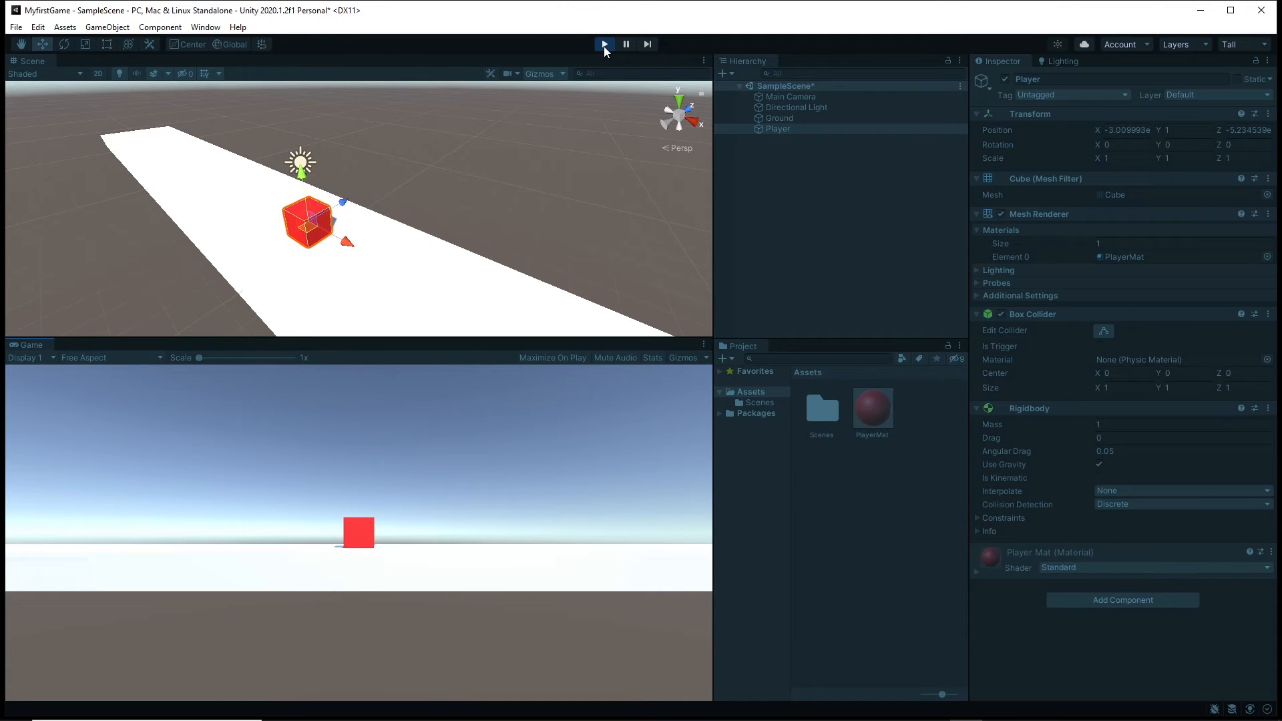
left_click(605, 44)
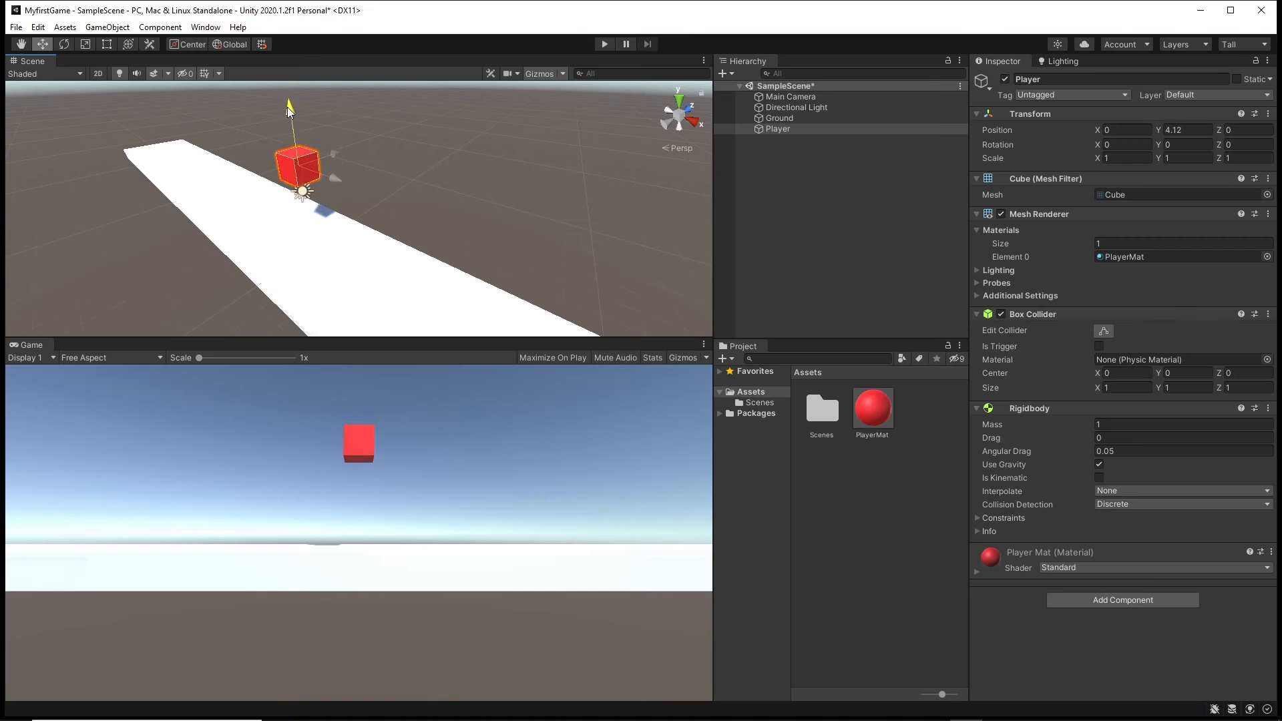
left_click_drag(296, 179, 301, 187)
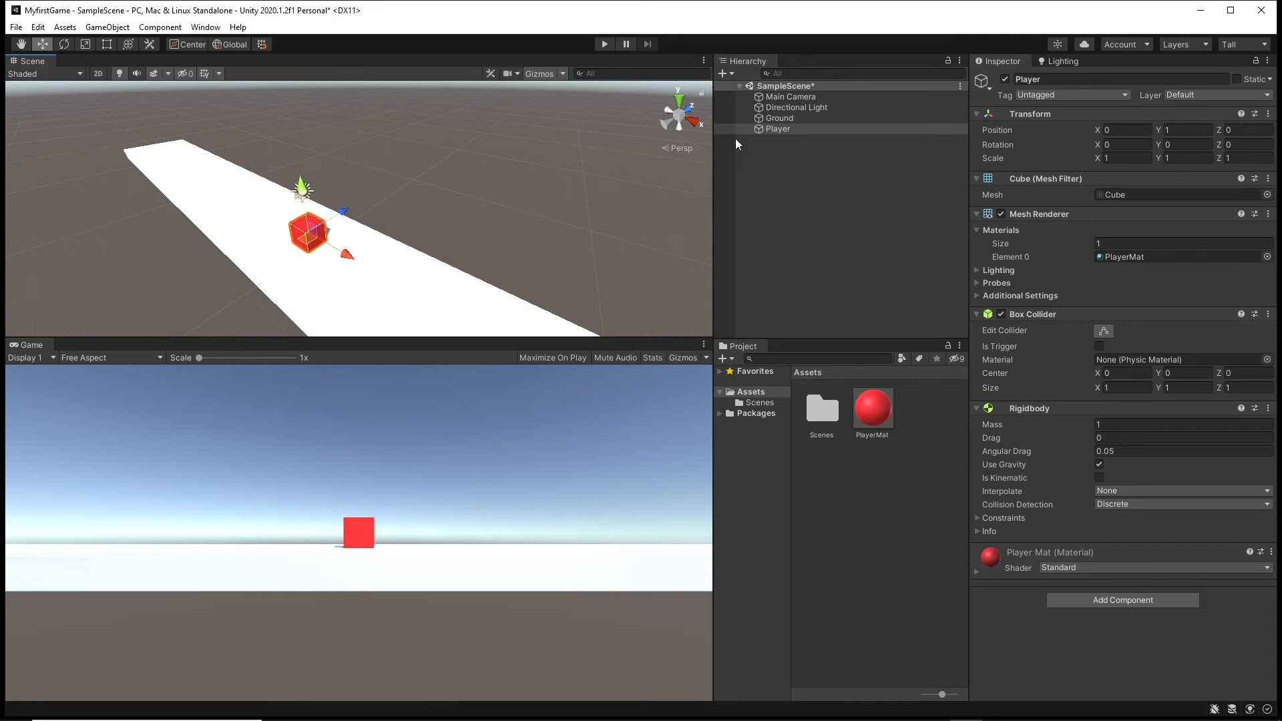
Step: Duplicate Player and move the copy above it to about X 0.69, Y 2.63
left_click(788, 133)
key("ctrl+d")
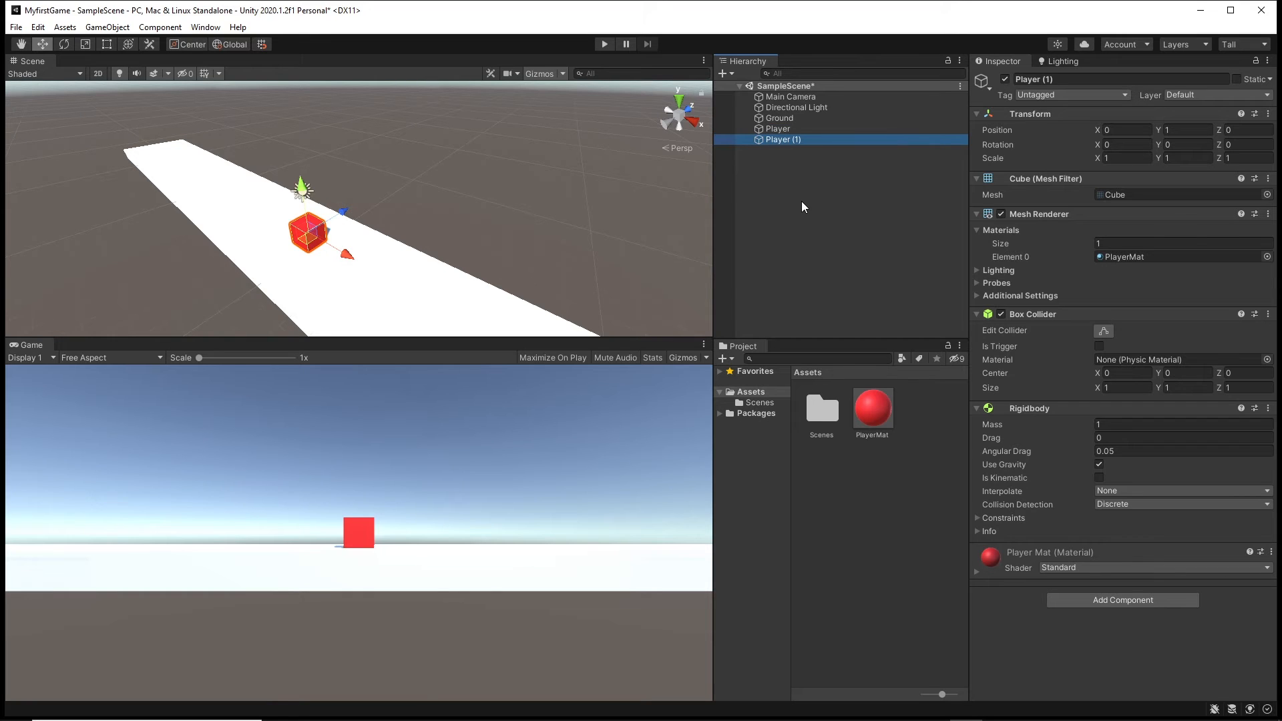
left_click_drag(306, 199, 338, 219)
left_click_drag(338, 219, 341, 221)
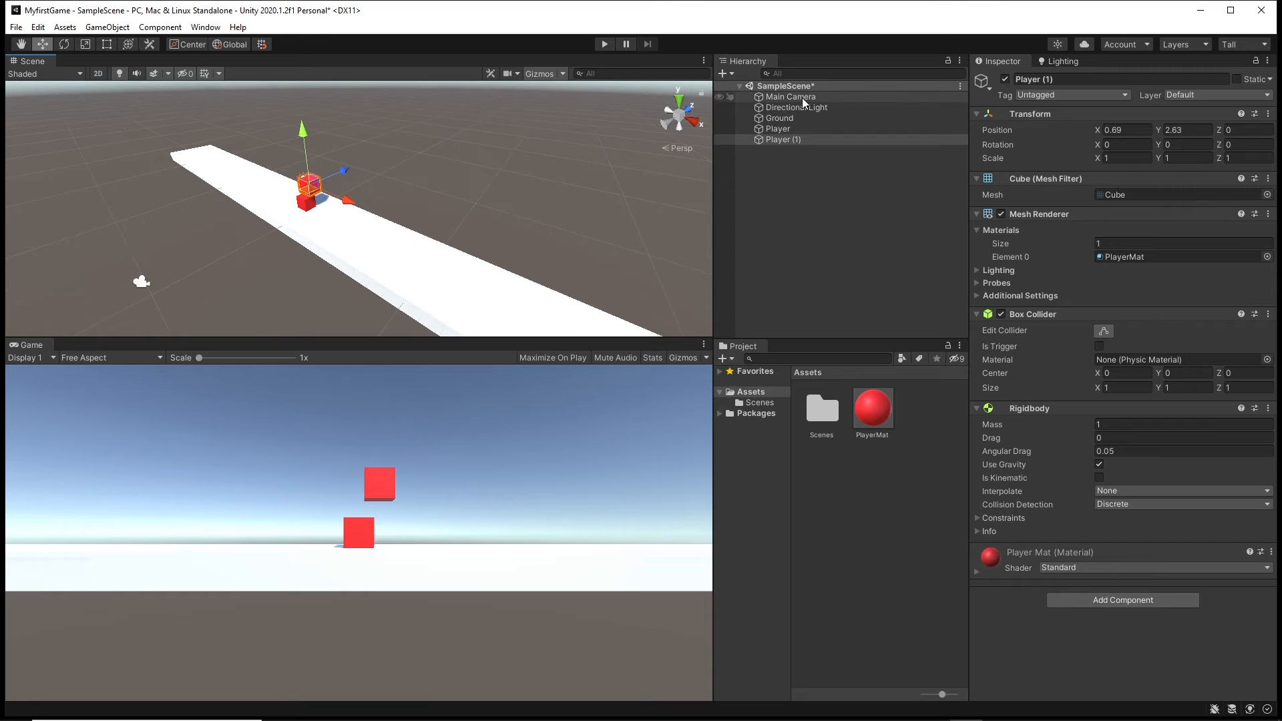
Step: Reposition the Main Camera closer to the cubes at about Y 2.71, Z -6.35
left_click(801, 97)
left_click_drag(197, 261, 335, 212)
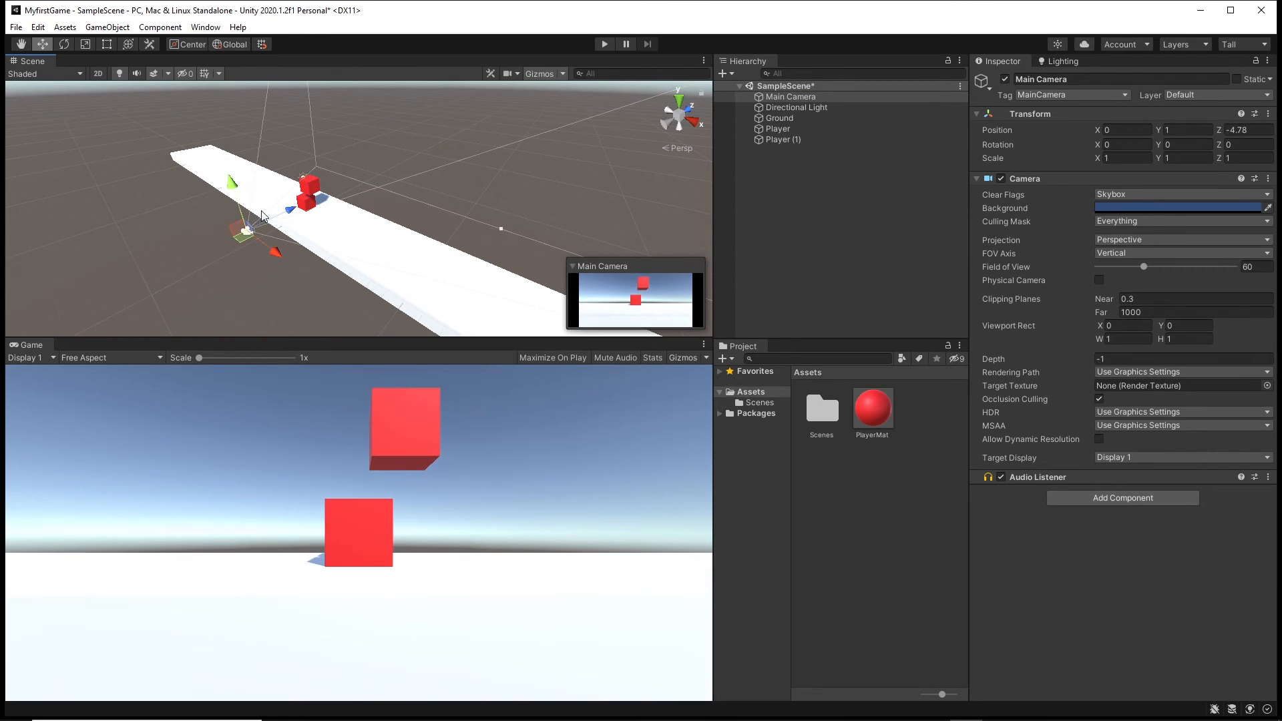
mouse_move(238, 200)
left_mouse_down()
mouse_move(234, 168)
mouse_move(276, 195)
mouse_move(258, 207)
left_mouse_up()
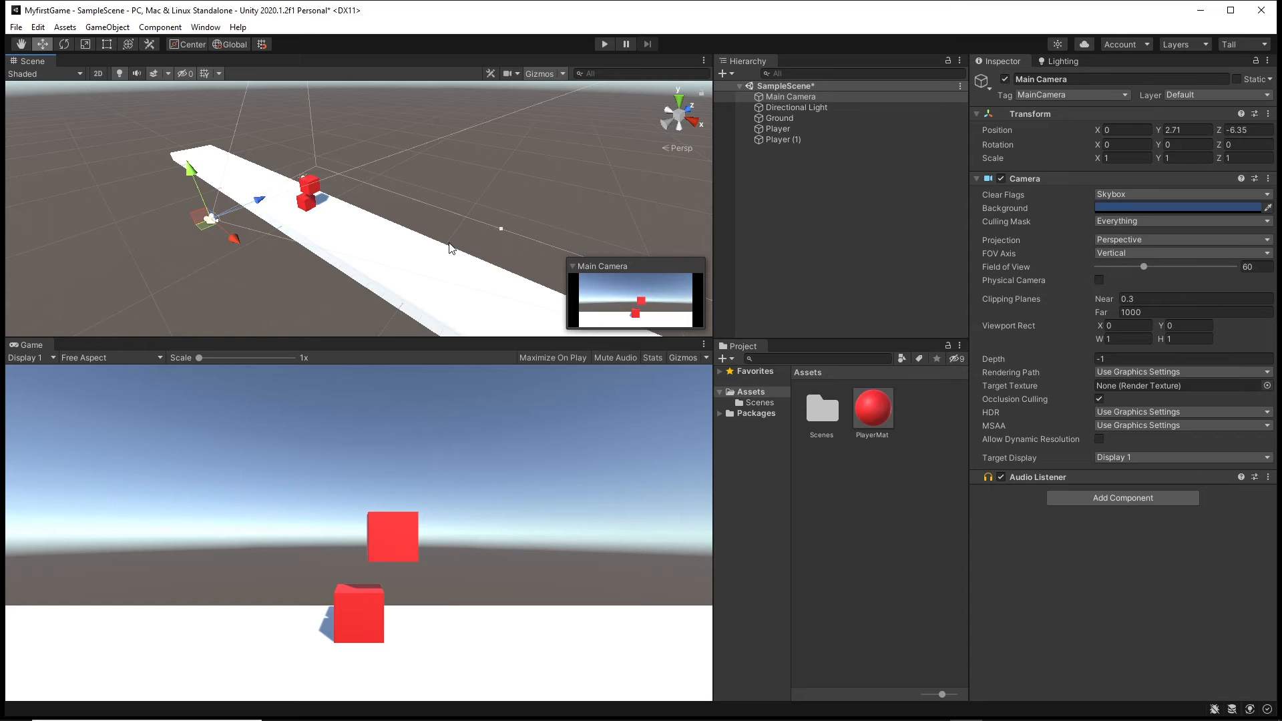
Step: Run the scene to watch the two cubes collide, and stop it
left_click(605, 45)
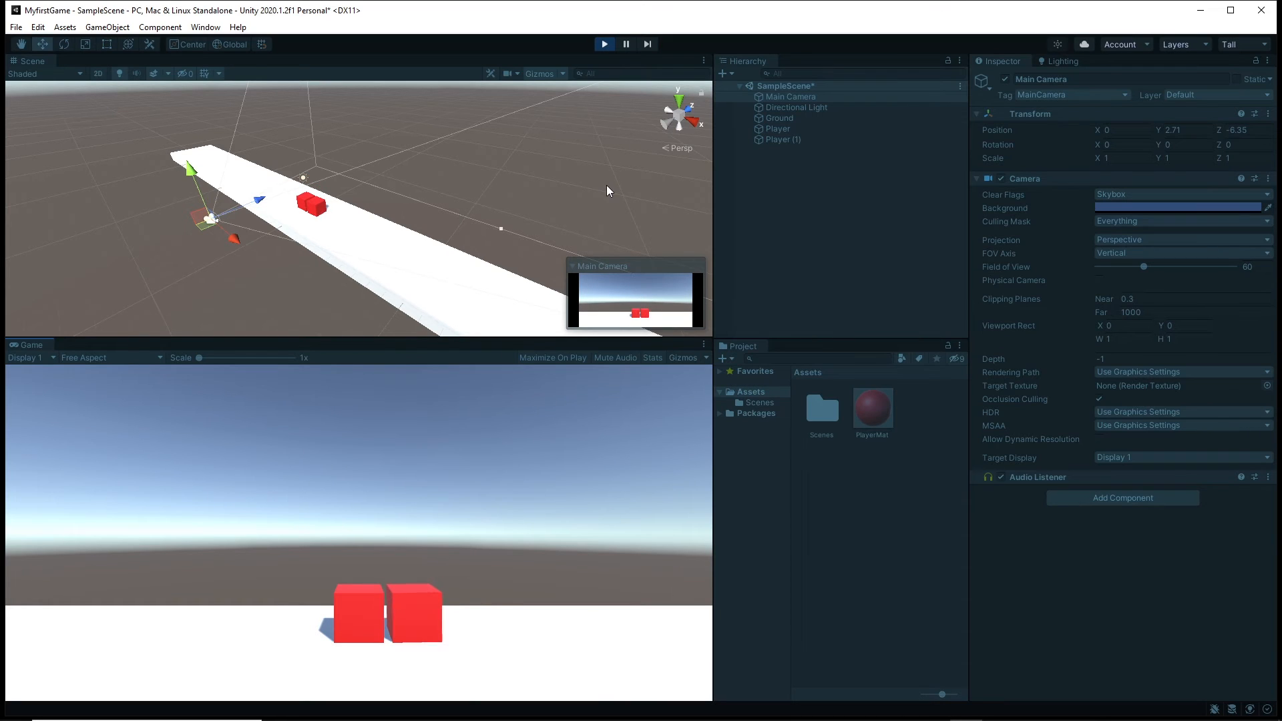
left_click(605, 44)
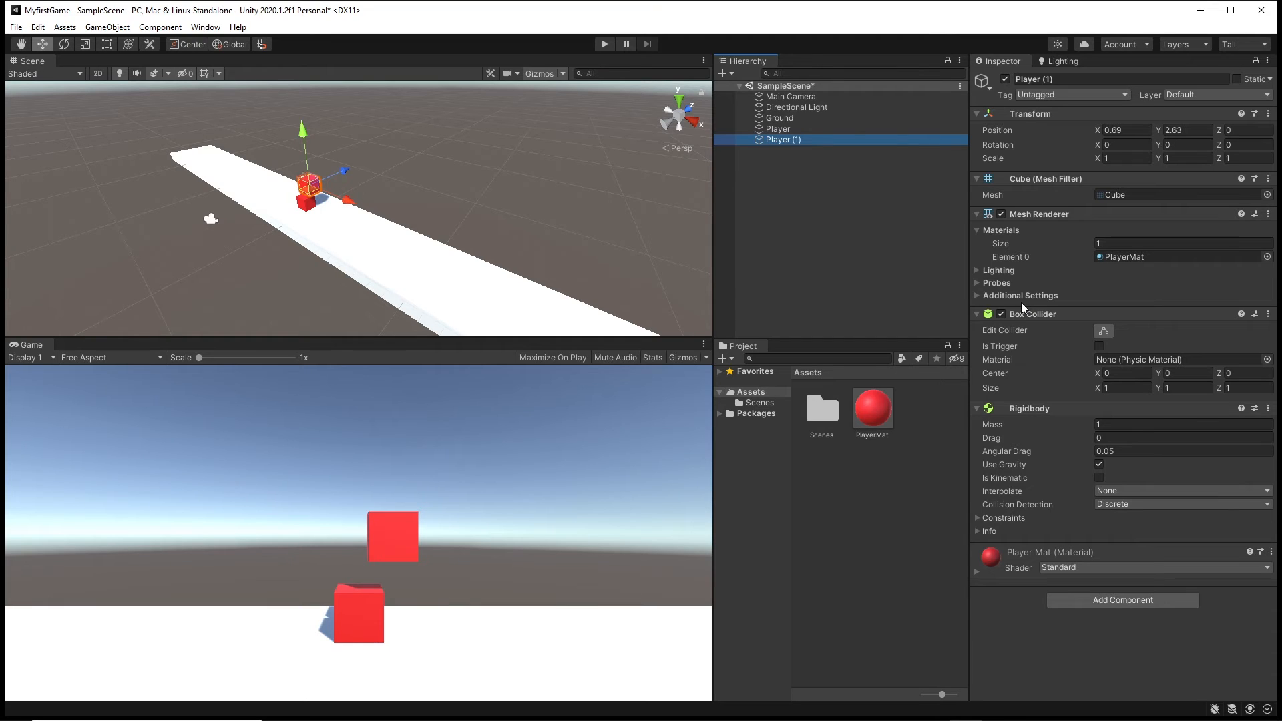
Step: Disable the Mesh Renderer on Player (1) and enable it again to compare its visibility
key("F2")
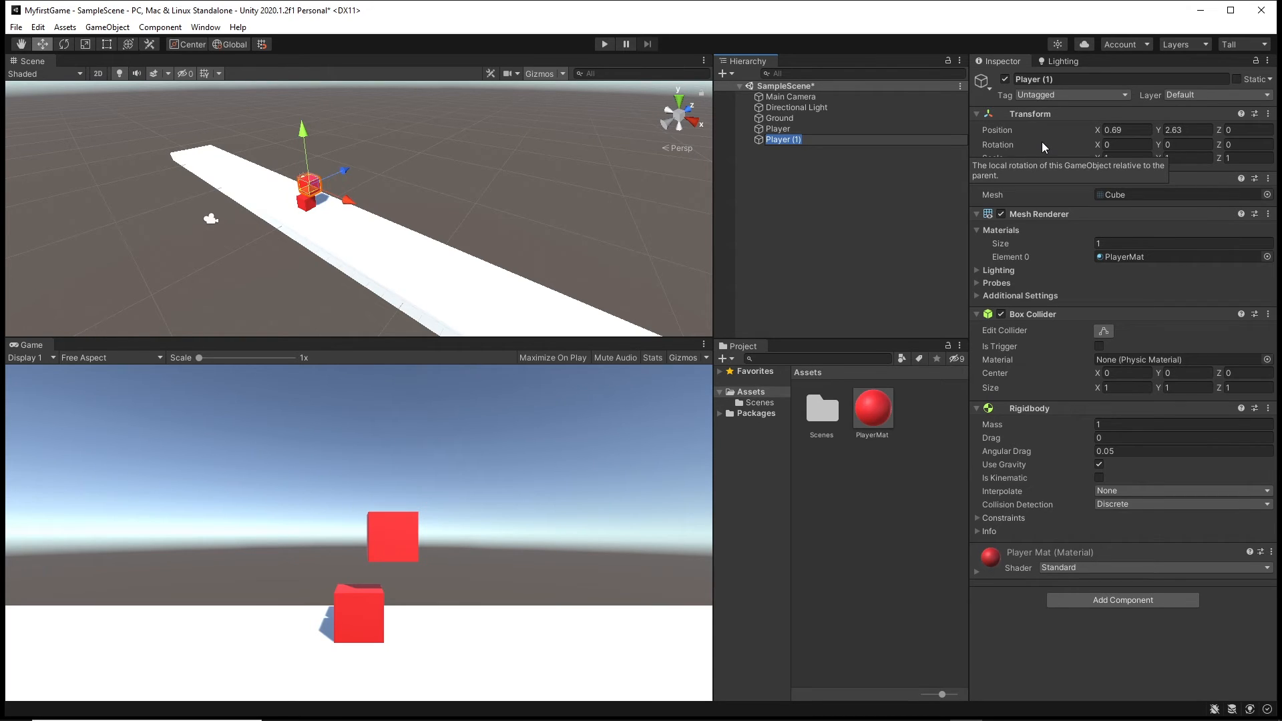
left_click(1000, 215)
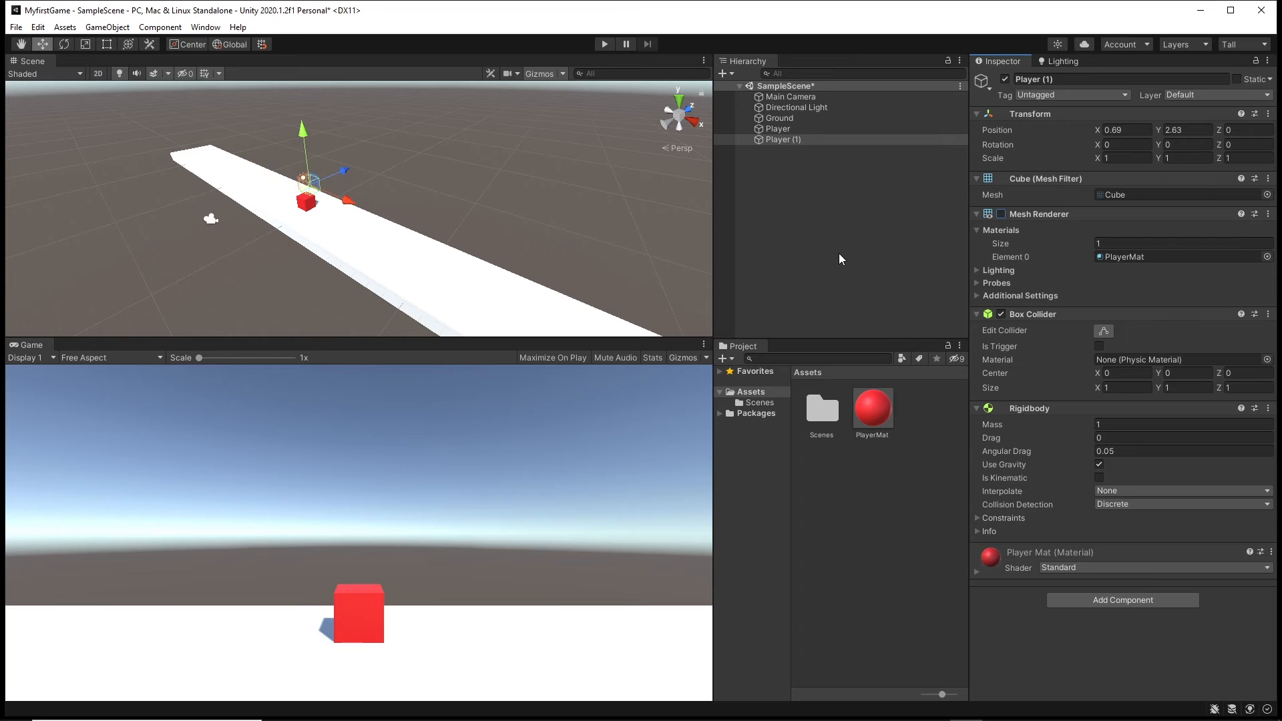
left_click(1001, 214)
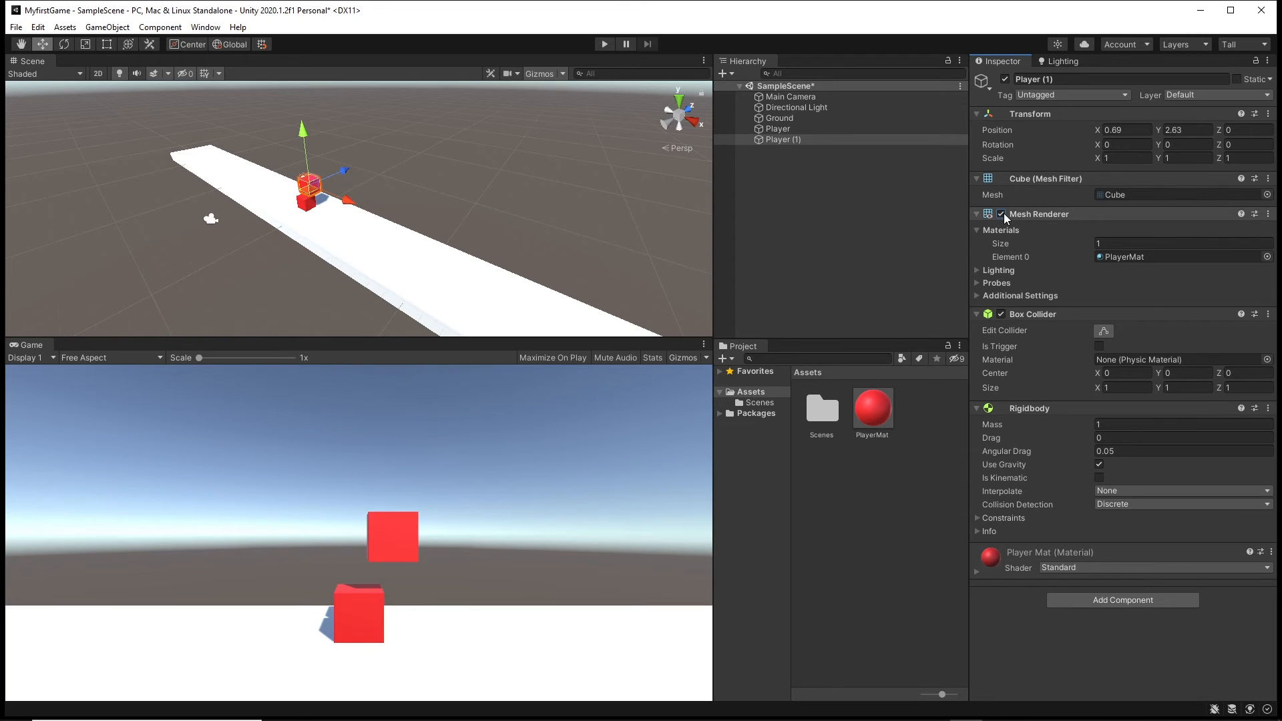
Step: Disable the Box Collider on Player (1) and run the scene to test the cube without collisions
left_click(1001, 313)
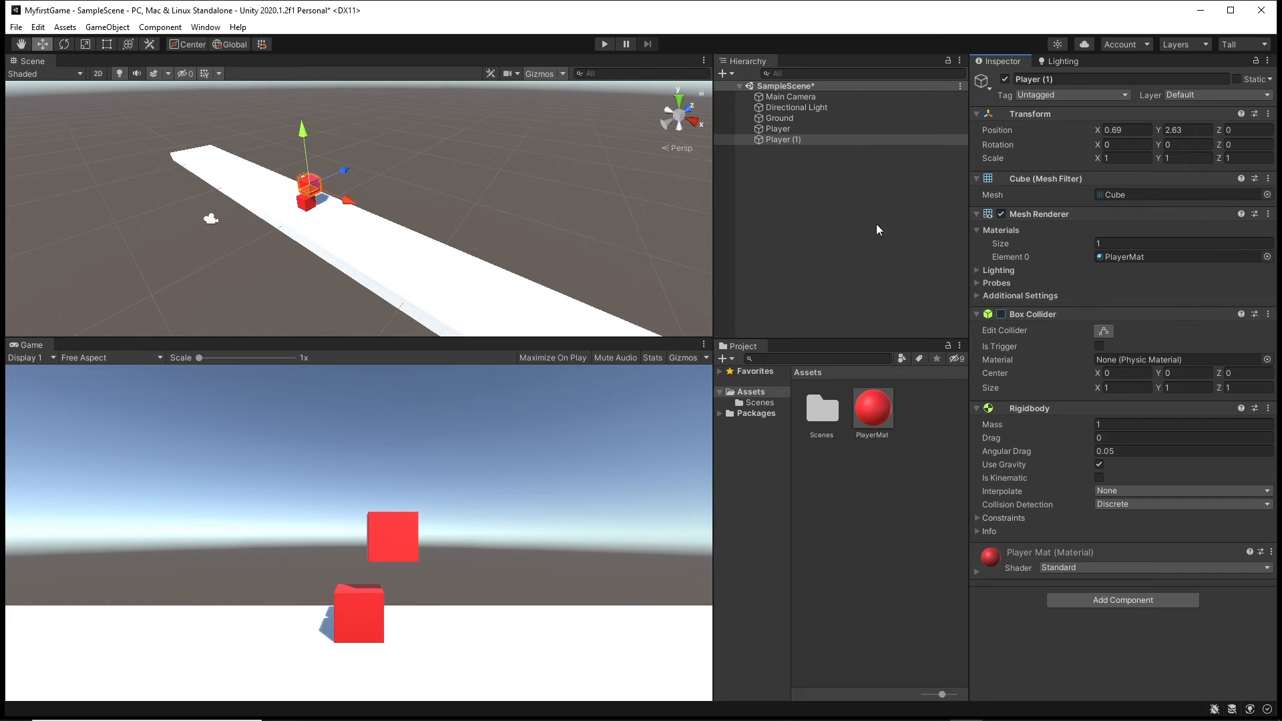
left_click(605, 44)
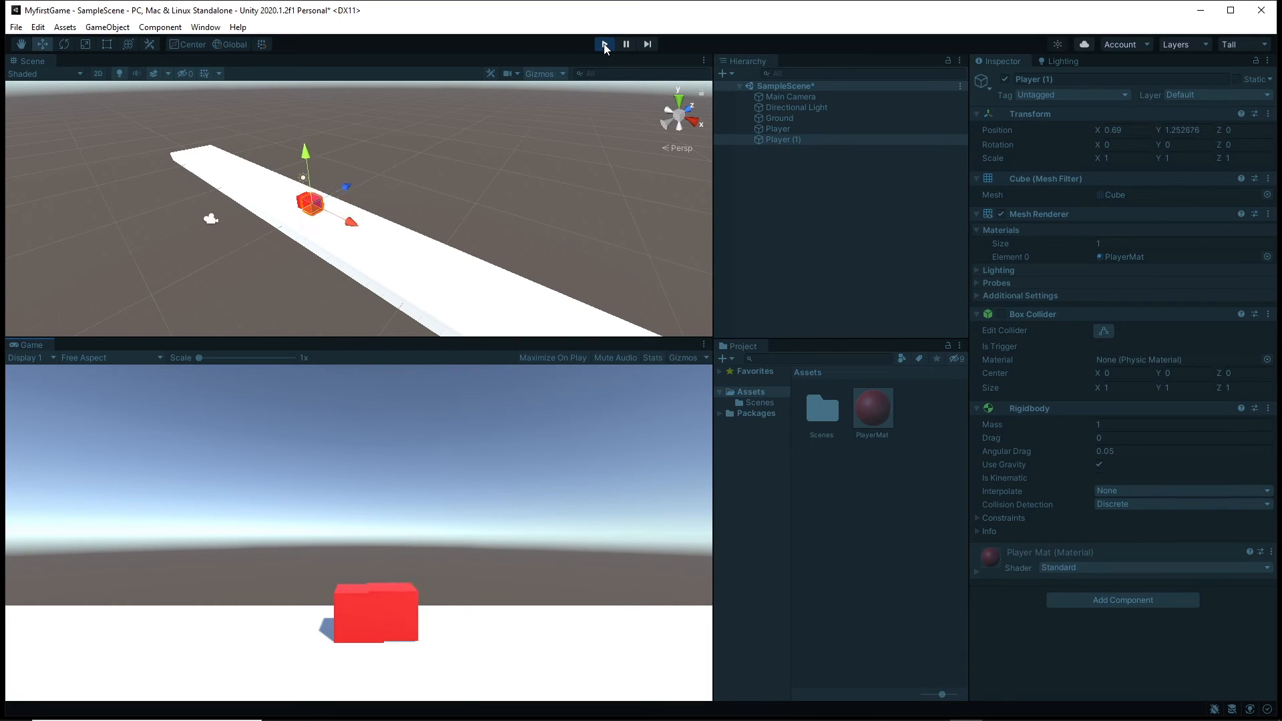
left_click(604, 44)
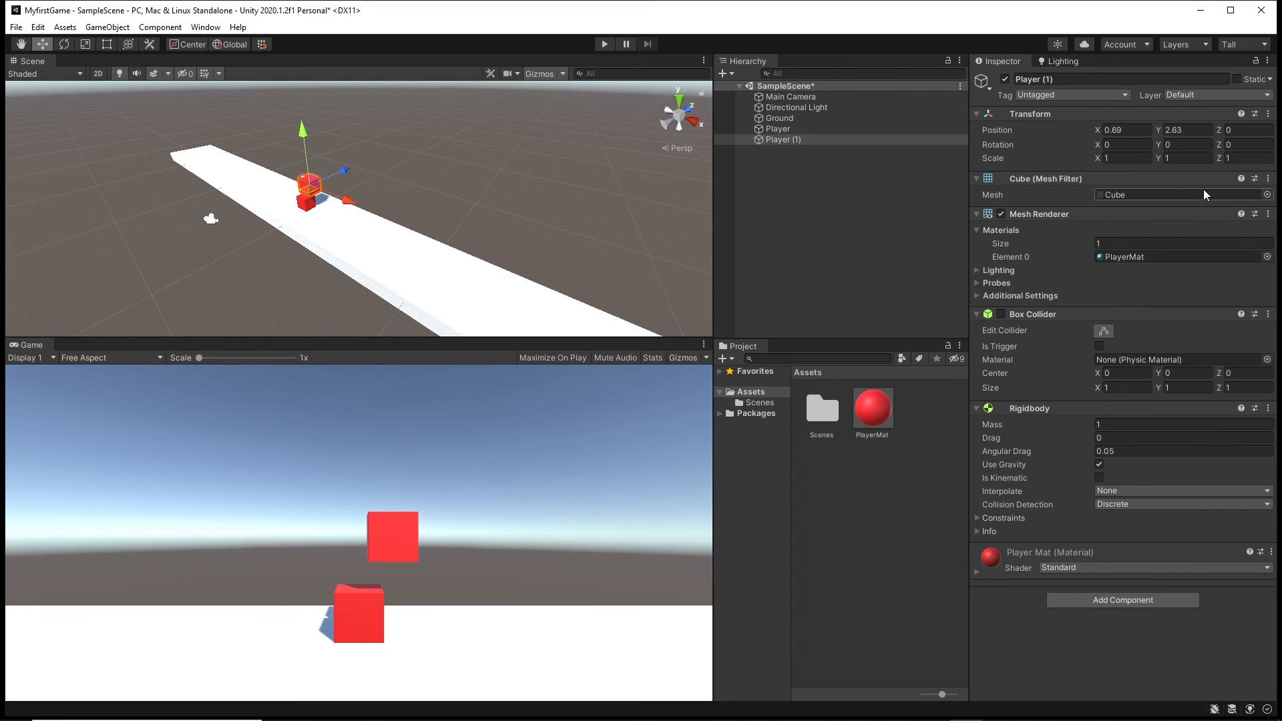
Step: Change Player (1)'s Mesh Filter mesh to Sphere
left_click(1266, 195)
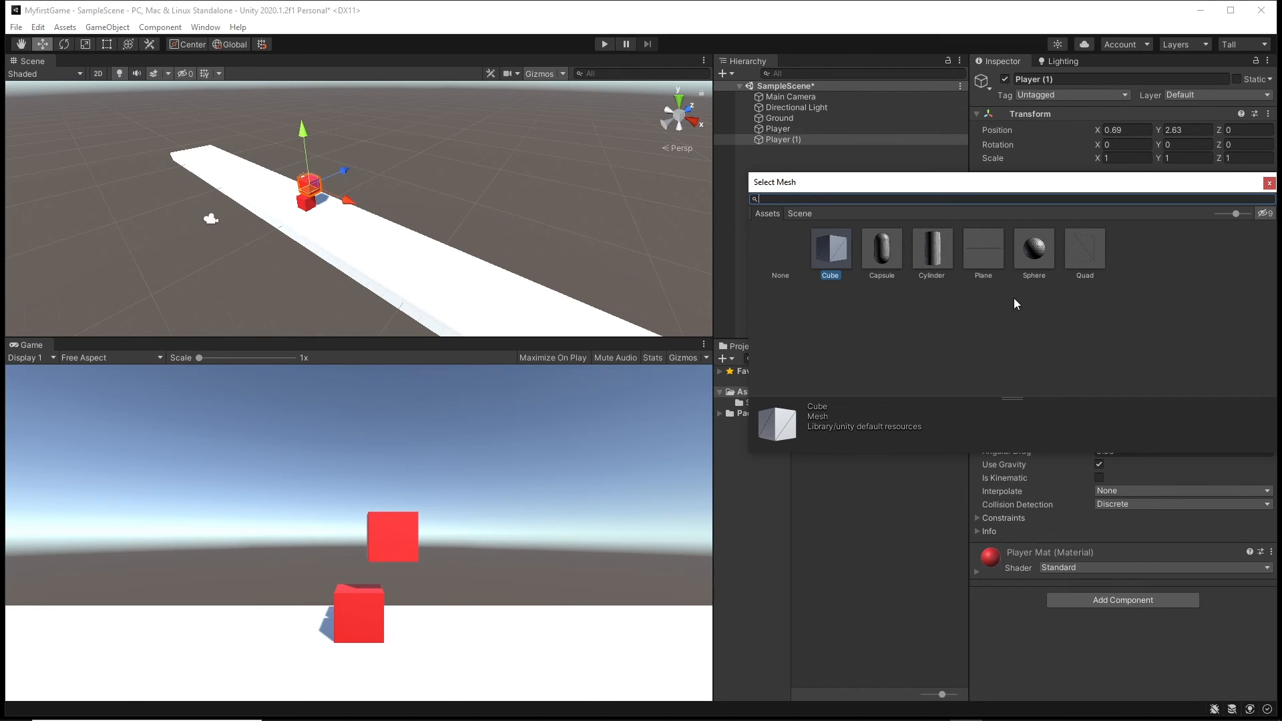
double_click(1033, 248)
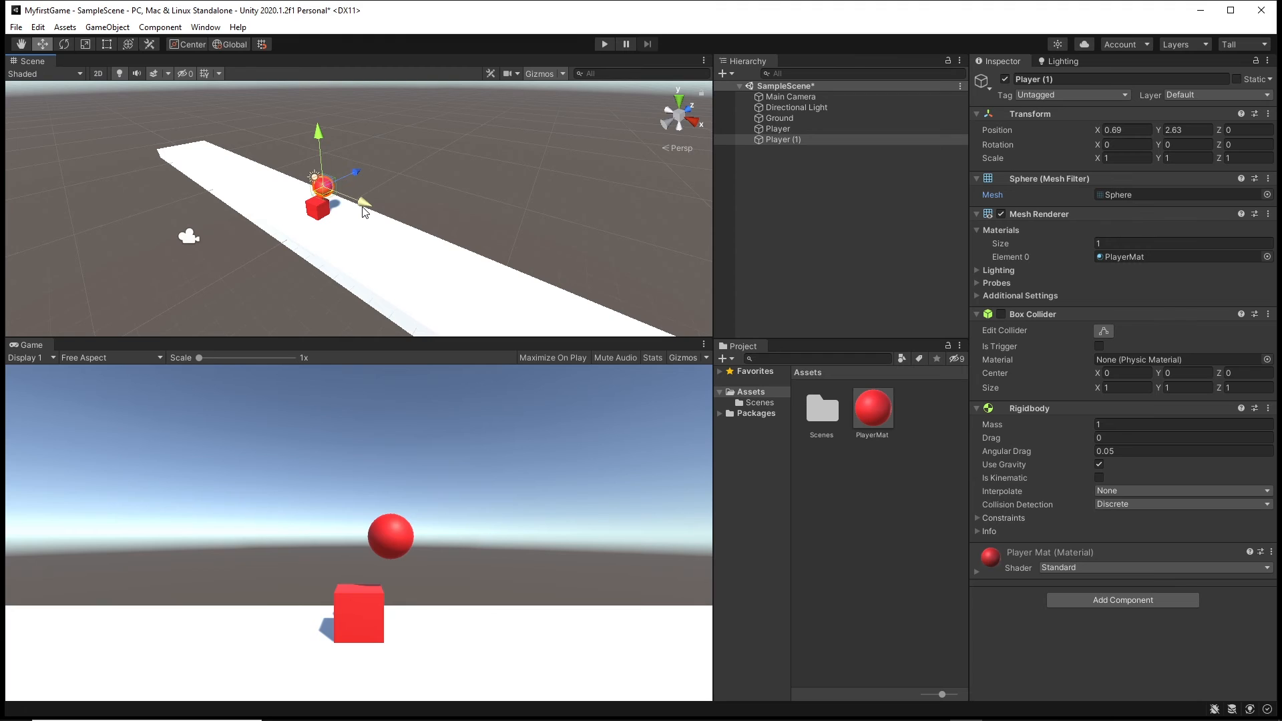
key("f")
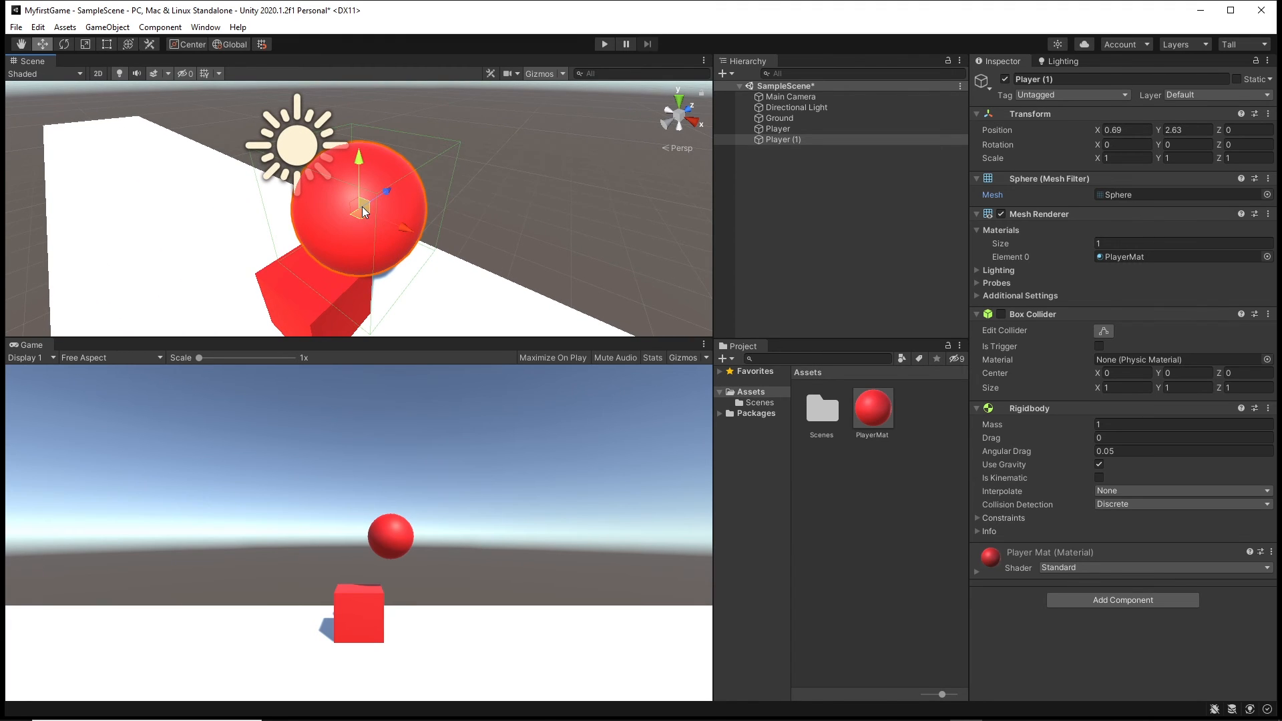
Step: Replace the Box Collider on Player (1) with a Sphere Collider
right_click(1036, 313)
left_click(1108, 372)
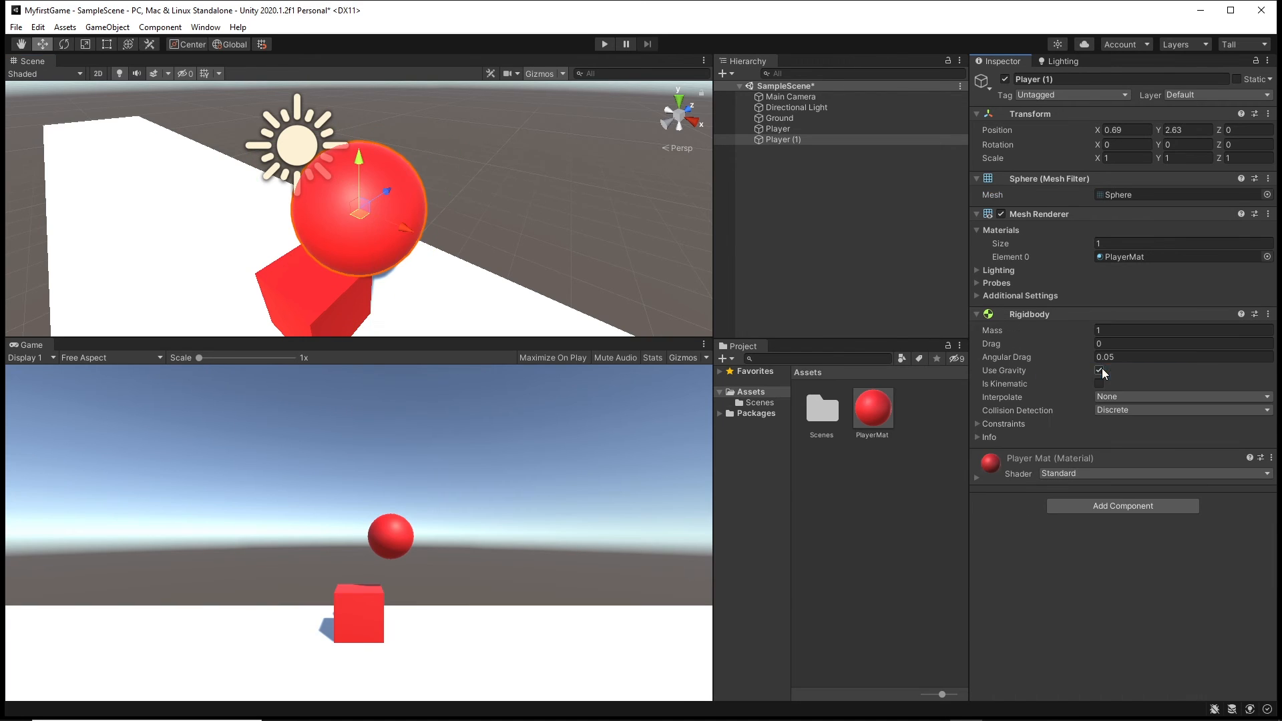
left_click(1127, 510)
type("s")
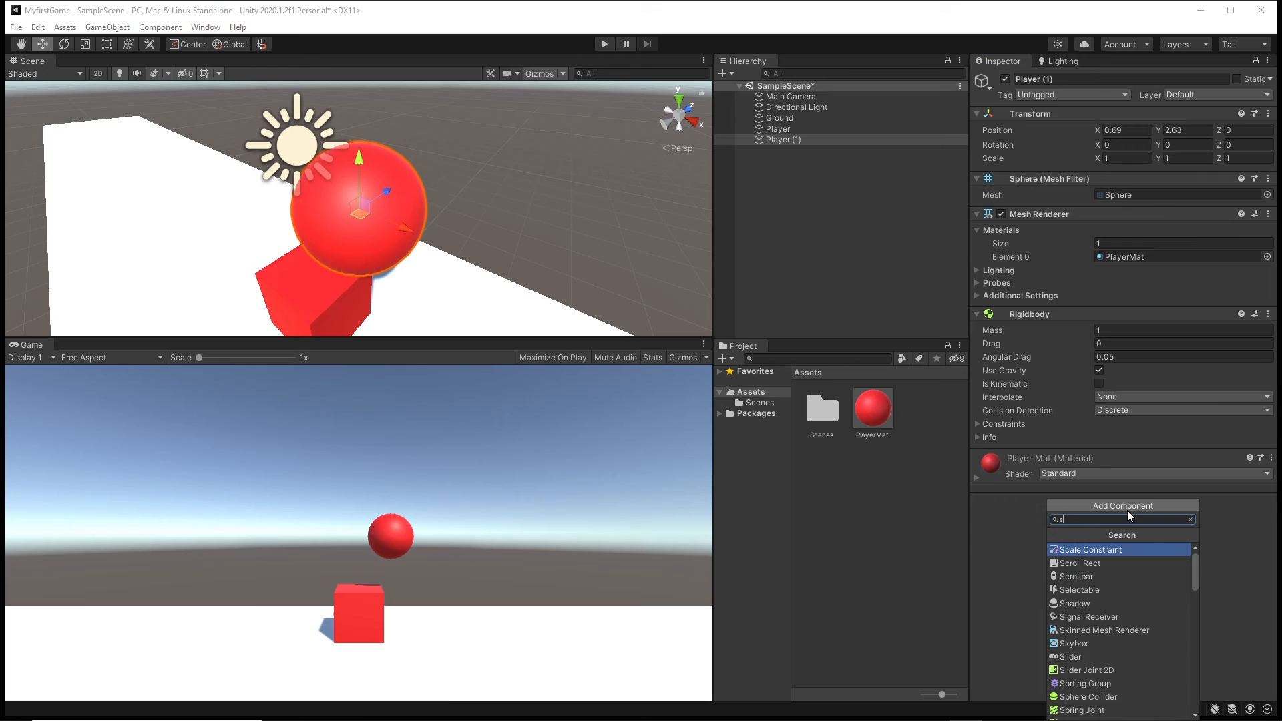
type("ph")
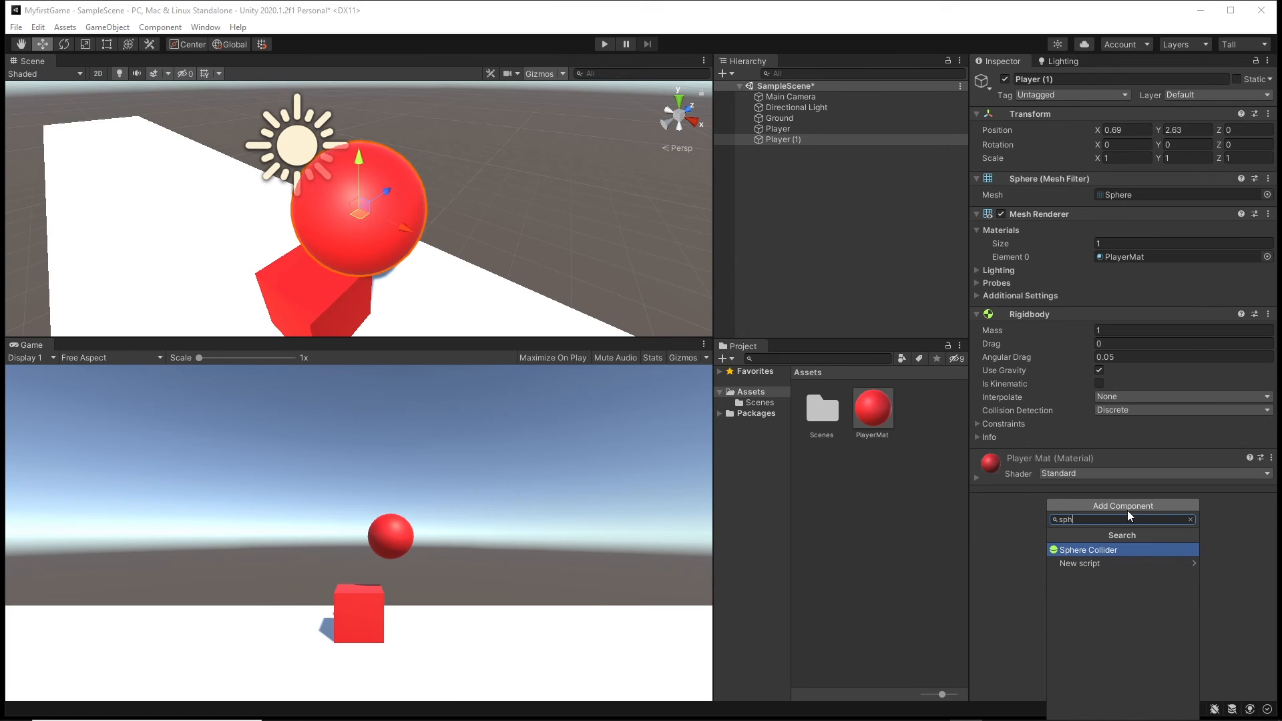
left_click(1120, 547)
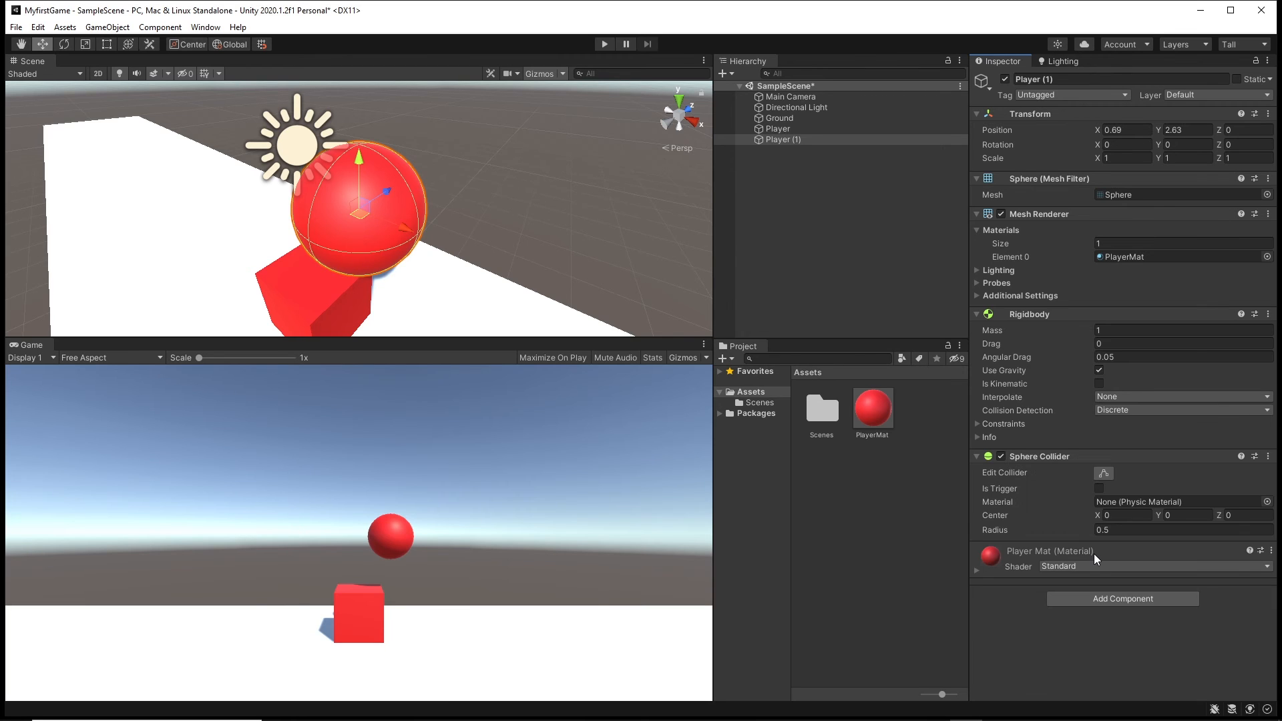
Step: Run the scene to test the sphere's collision, move the Player cube along the ground during play, and stop it
left_click(605, 43)
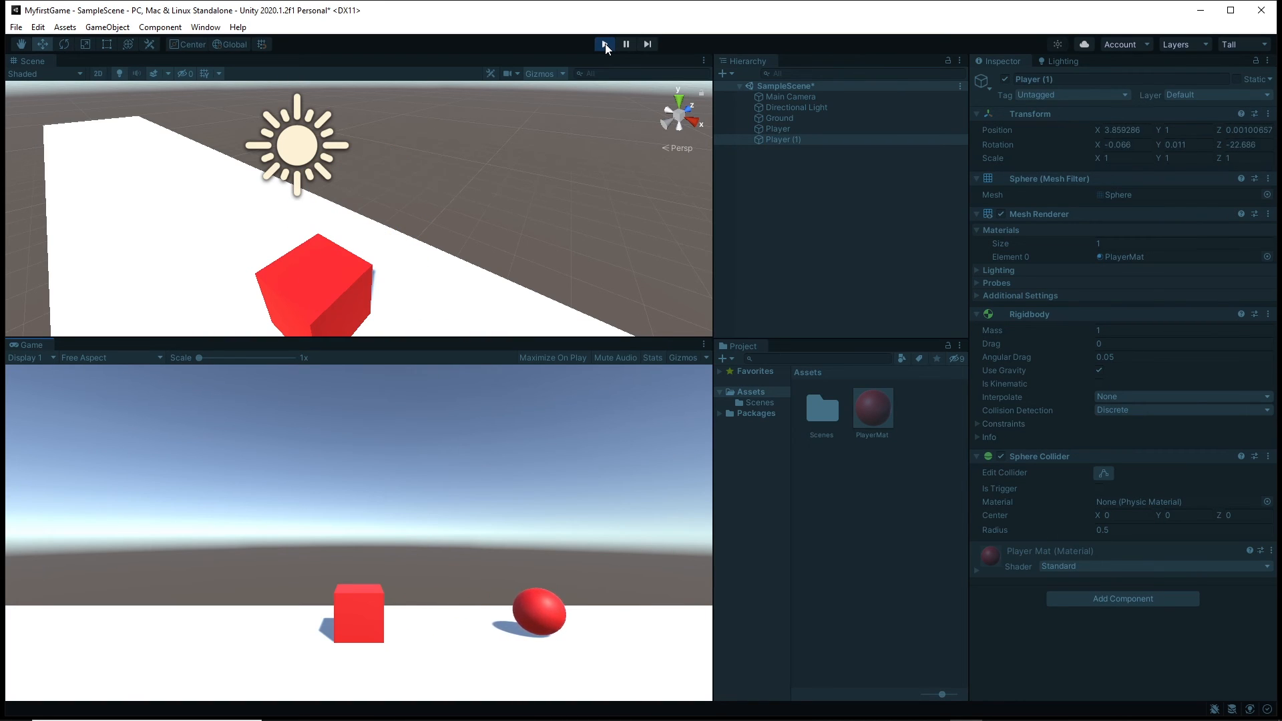
left_click(355, 327)
left_click_drag(353, 327, 225, 236)
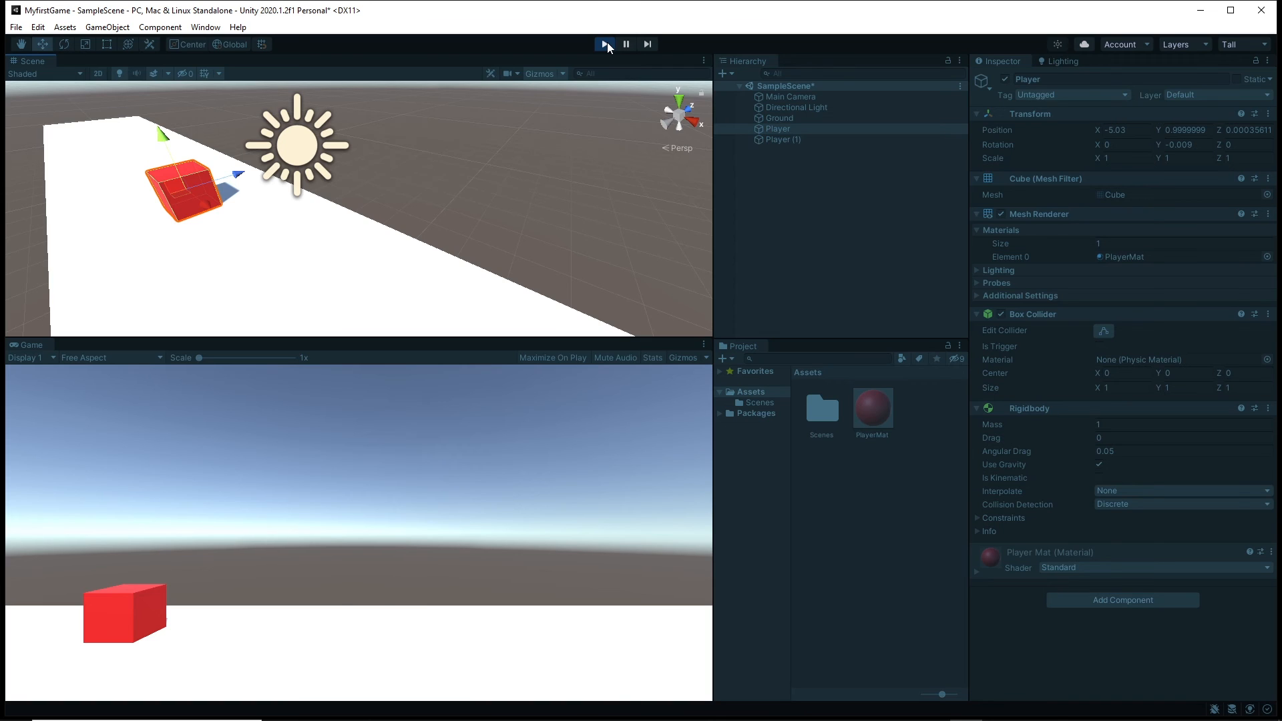
left_click(607, 44)
Step: Delete the Player (1) object from the scene
left_click(792, 139)
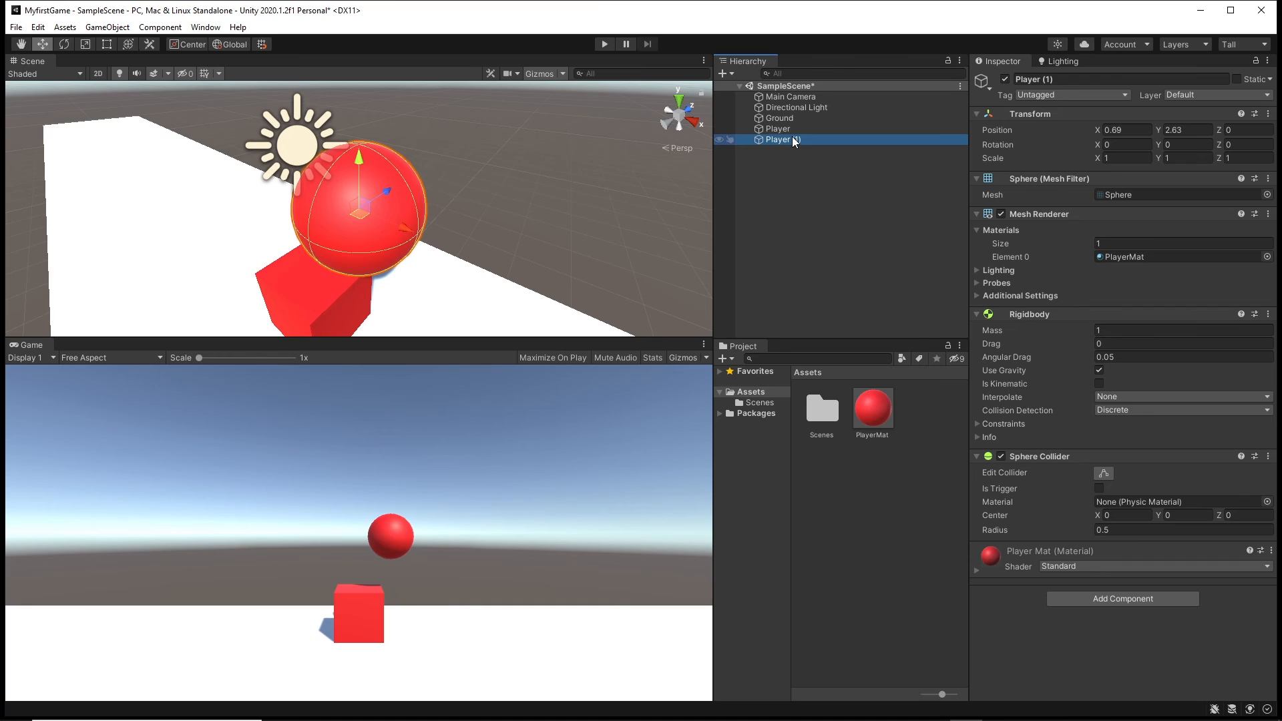
key("Delete")
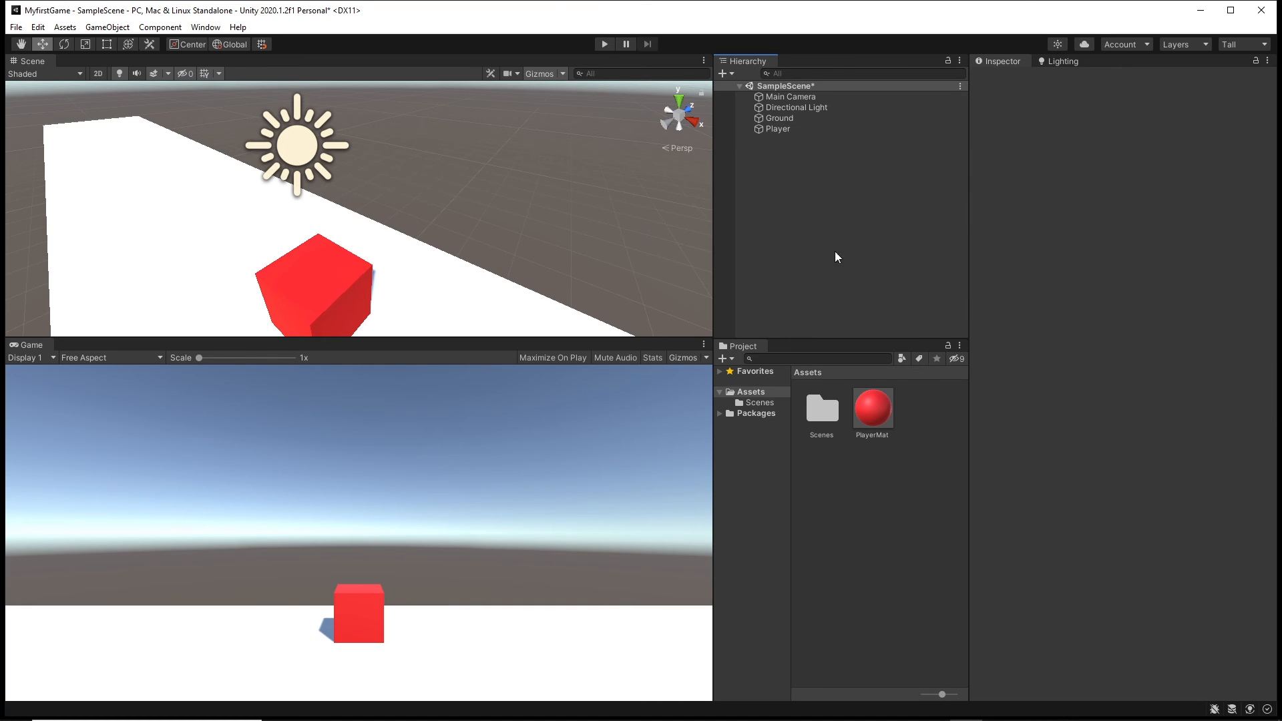
Step: Set the Main Camera's Clear Flags to Solid Color and its Background to light gray
left_click(799, 99)
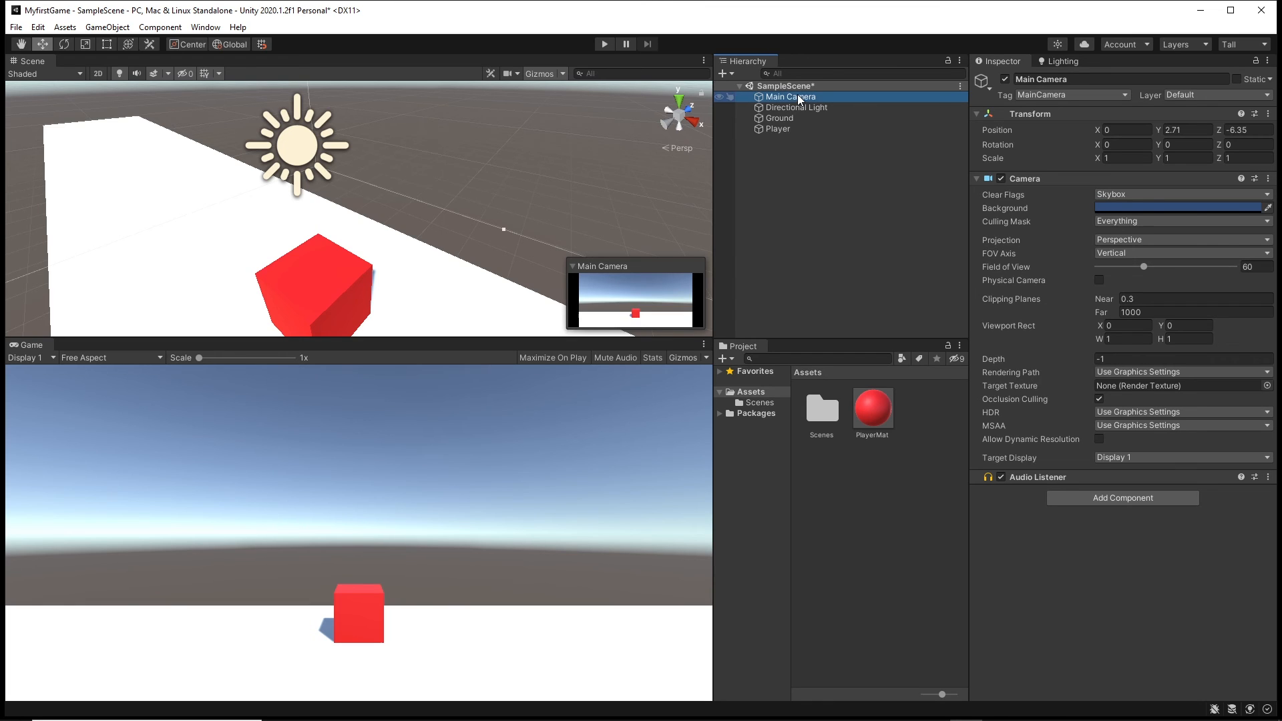
left_click(1148, 194)
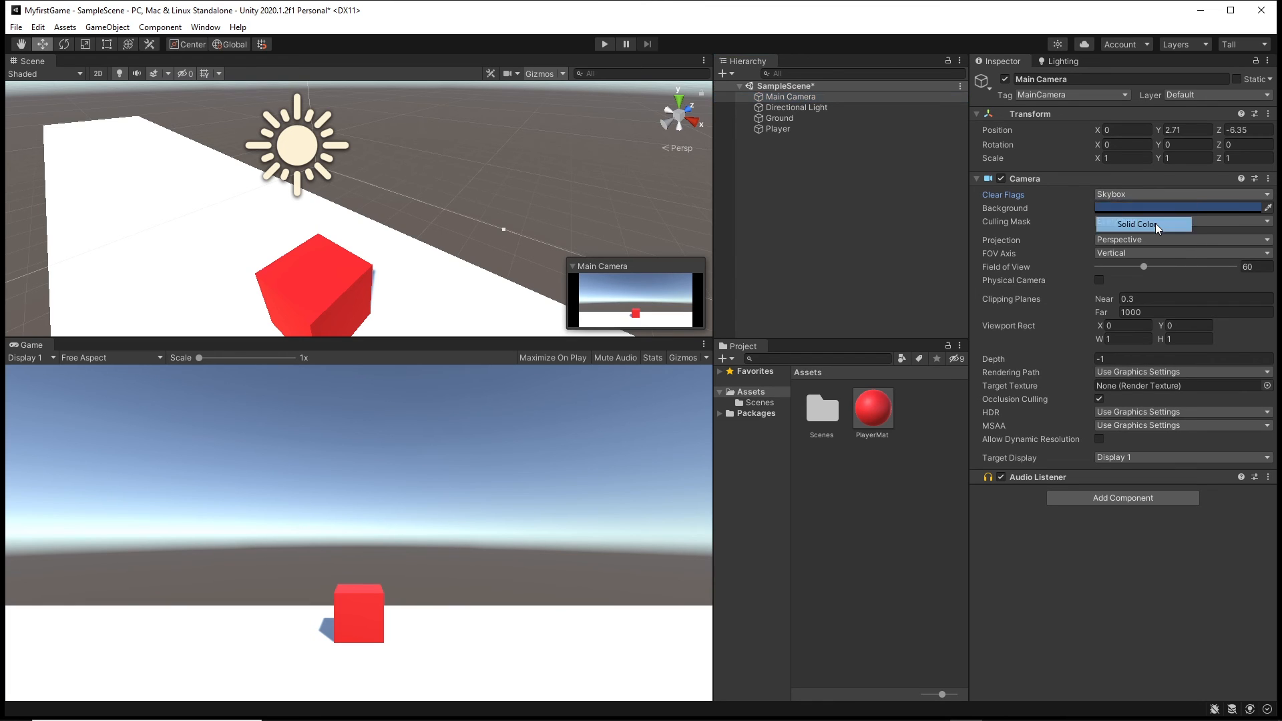
left_click(1143, 224)
left_click(1148, 208)
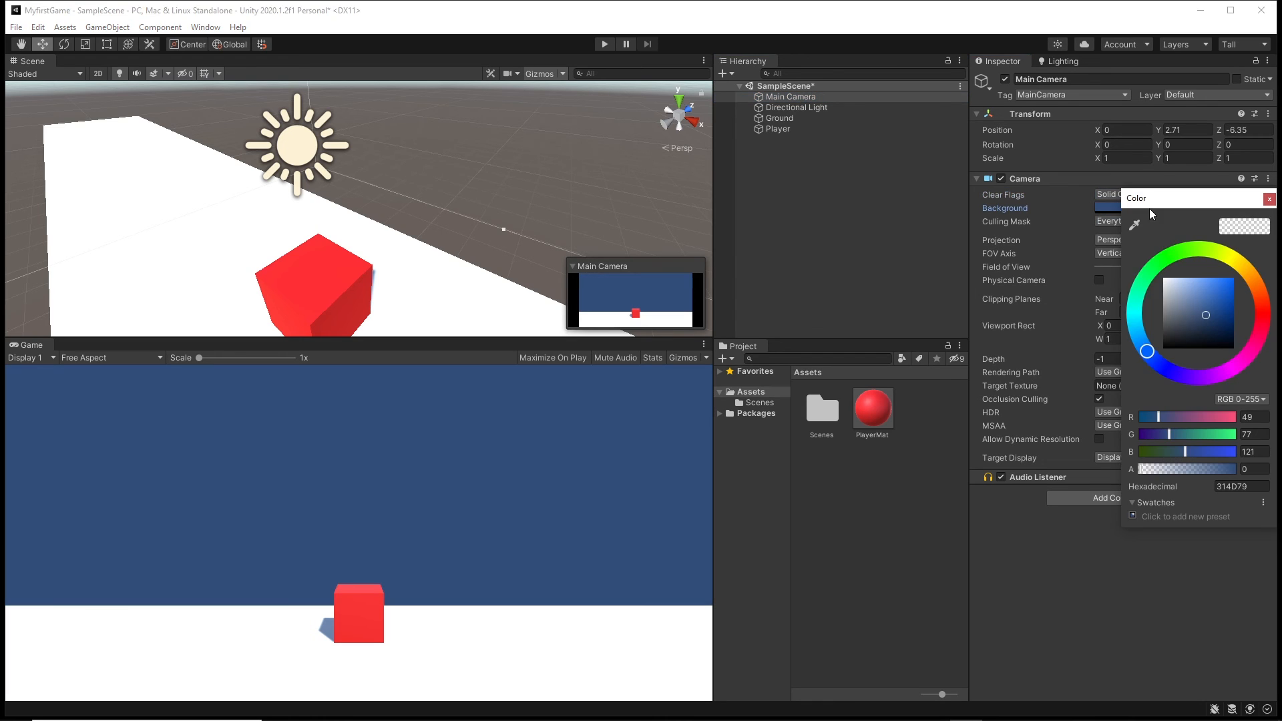
left_click(1162, 293)
left_click(1268, 199)
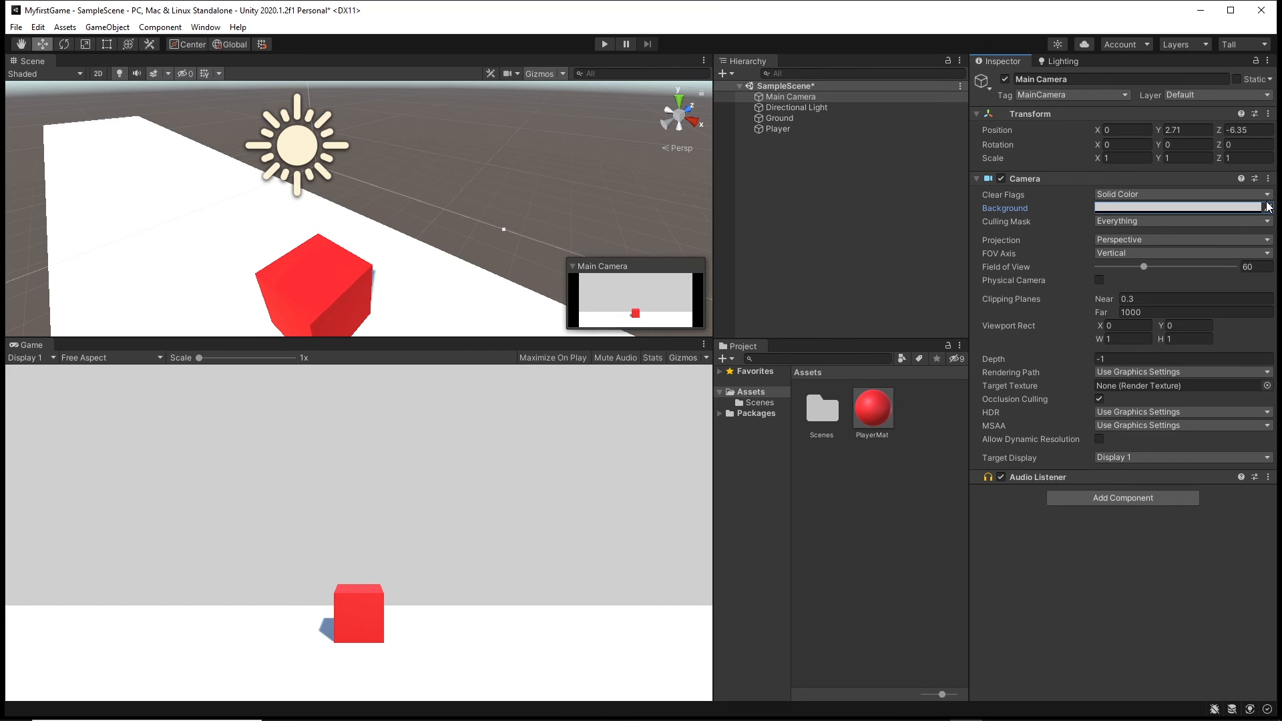
Step: Examine the cube and ground in an enlarged Scene view from different angles, and restore the editor layout
key("shift+space")
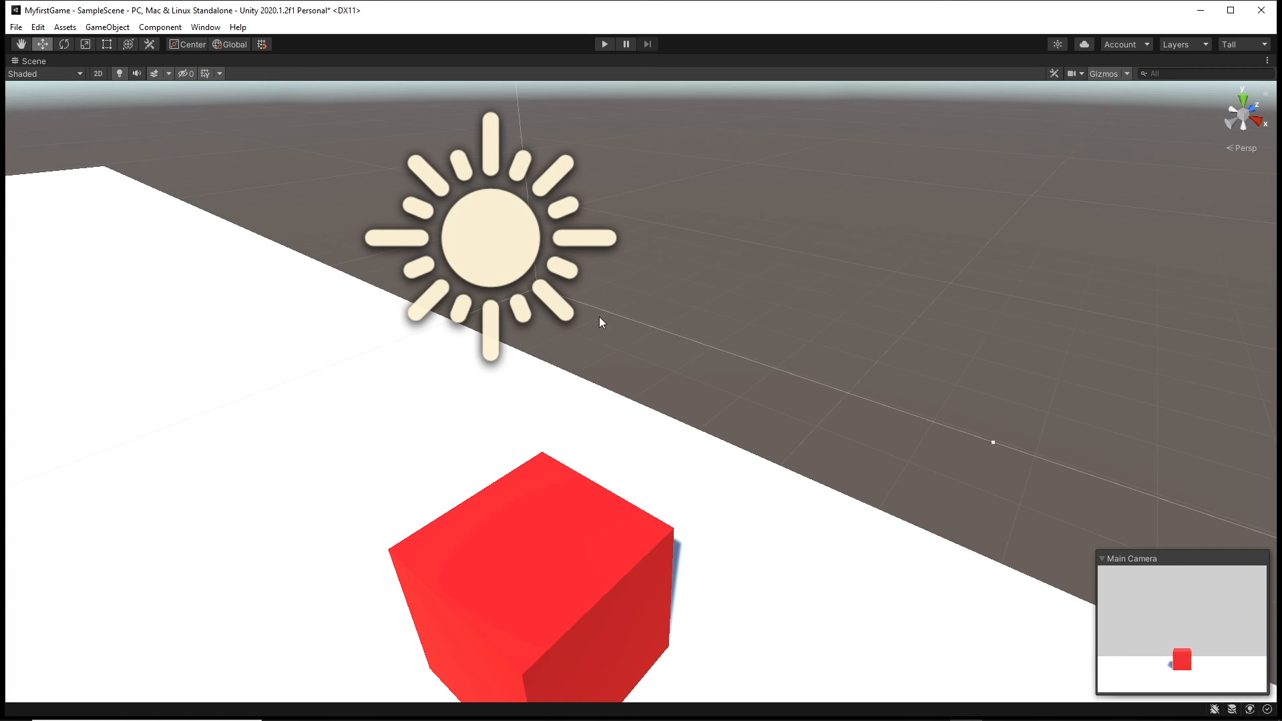
scroll(578, 204, "down", 6)
right_click_drag(629, 406, 711, 300)
middle_click_drag(699, 435, 716, 240)
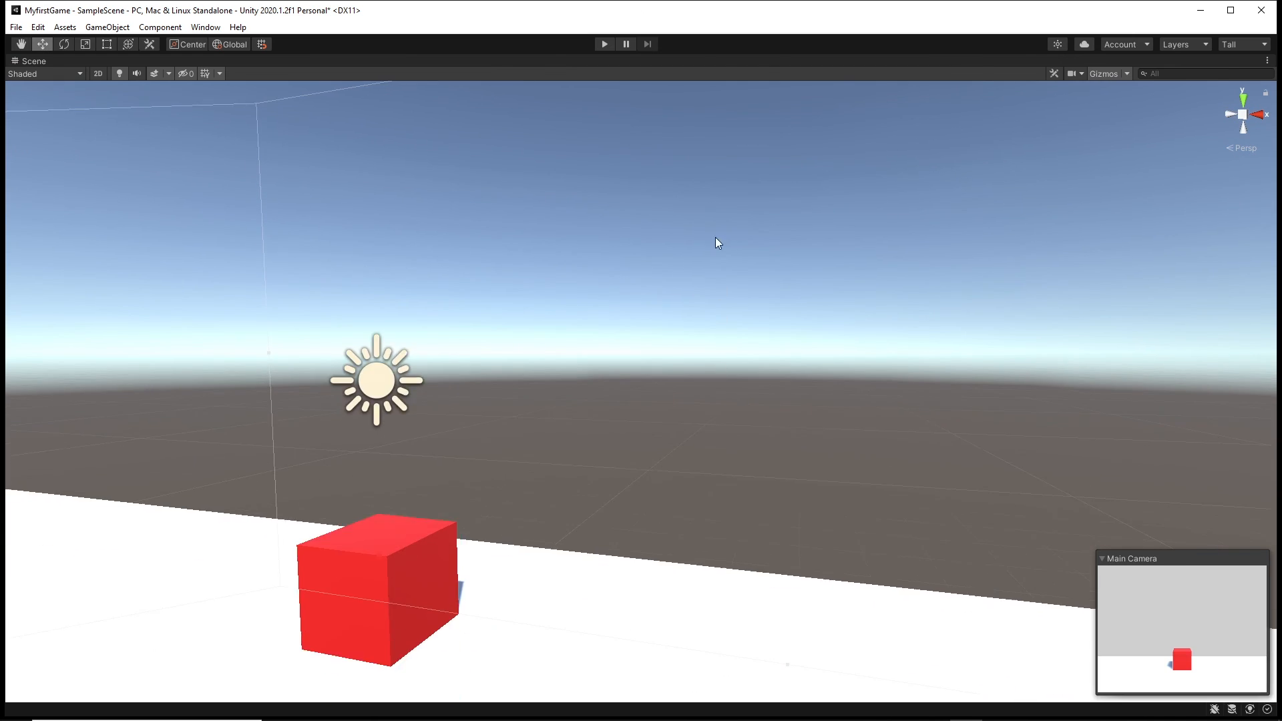
key("shift+space")
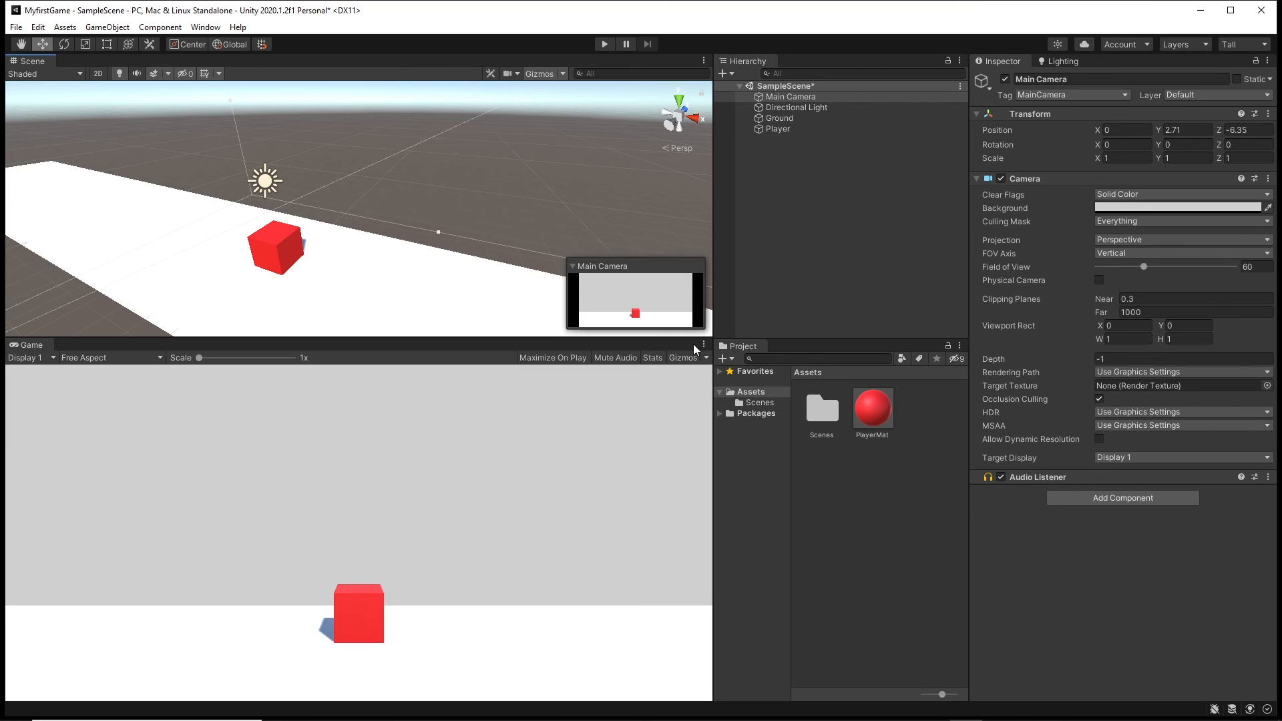
key("shift+space")
key("shift+space")
Step: Save the scene as Level01 in the project's Assets folder
left_click(18, 28)
left_click(82, 92)
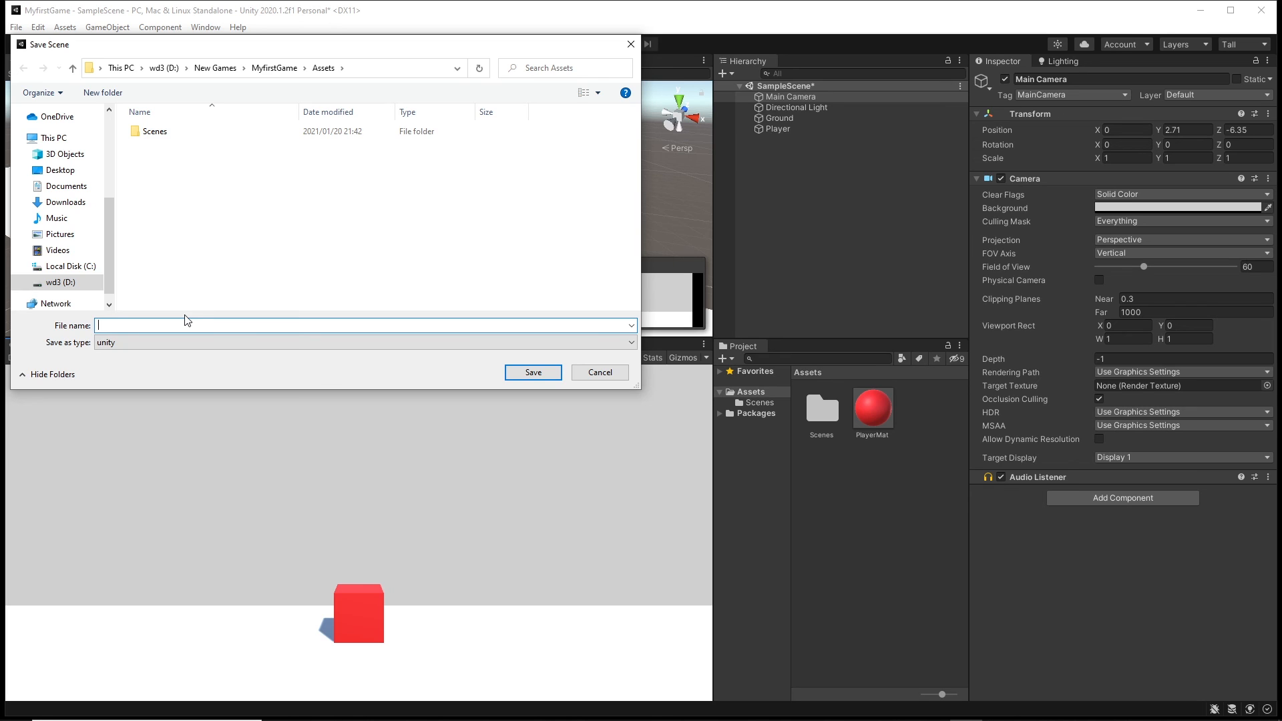
type("Level01")
left_click(533, 373)
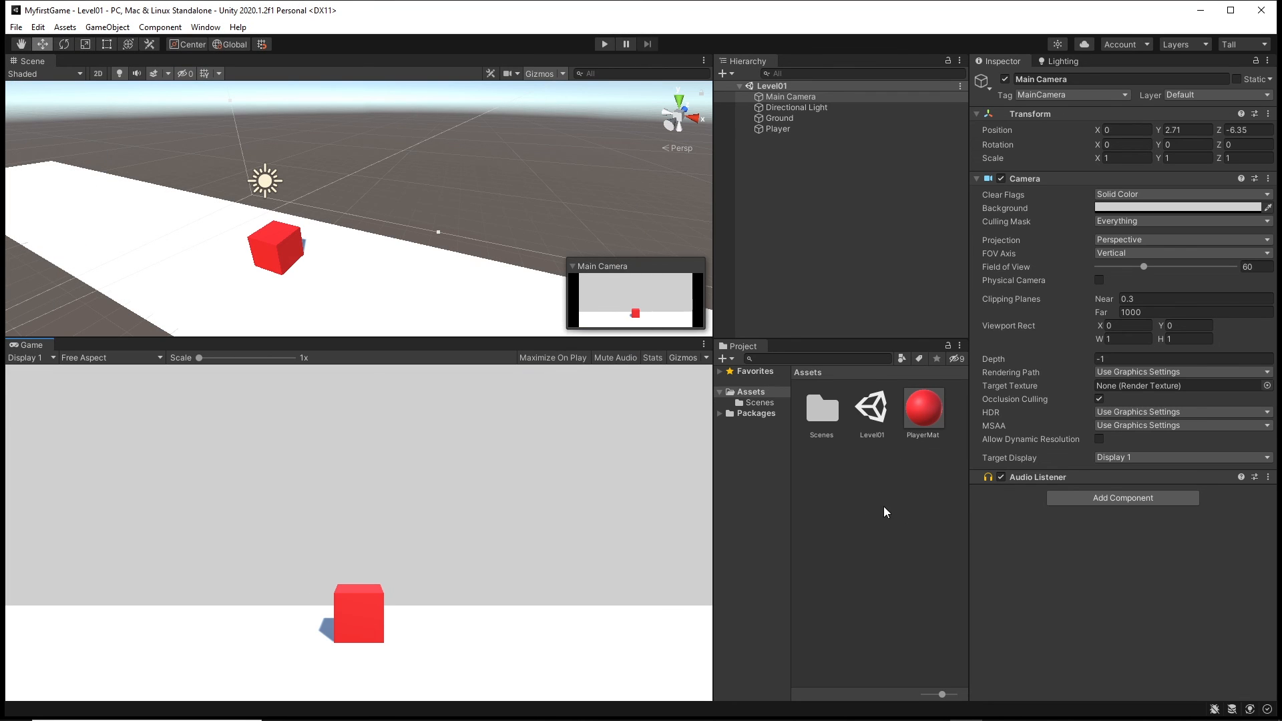